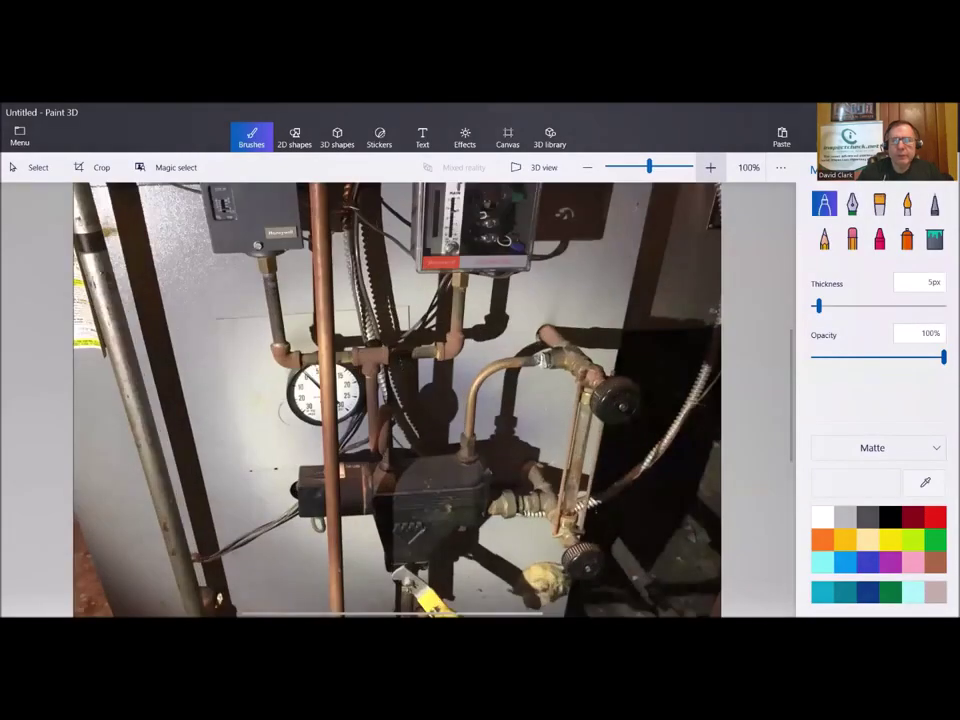
# Draw a yellow arrow pointing at the pressure gauge near its 0 mark in the boiler photo
pyautogui.scroll(1, 397, 400)
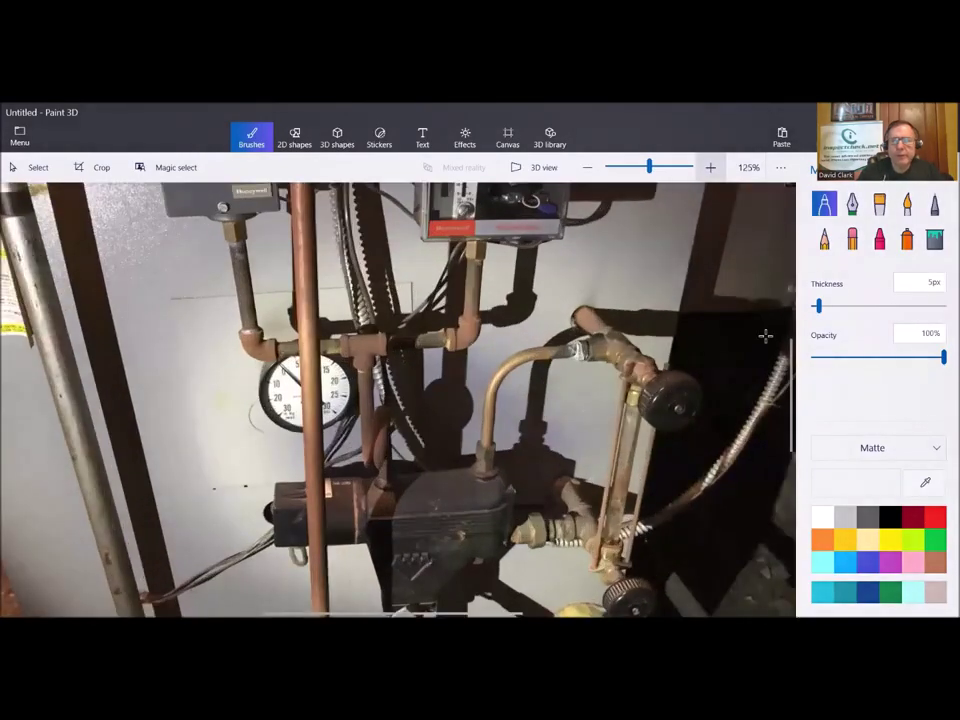
pyautogui.moveTo(791, 378); pyautogui.dragTo(789, 386)
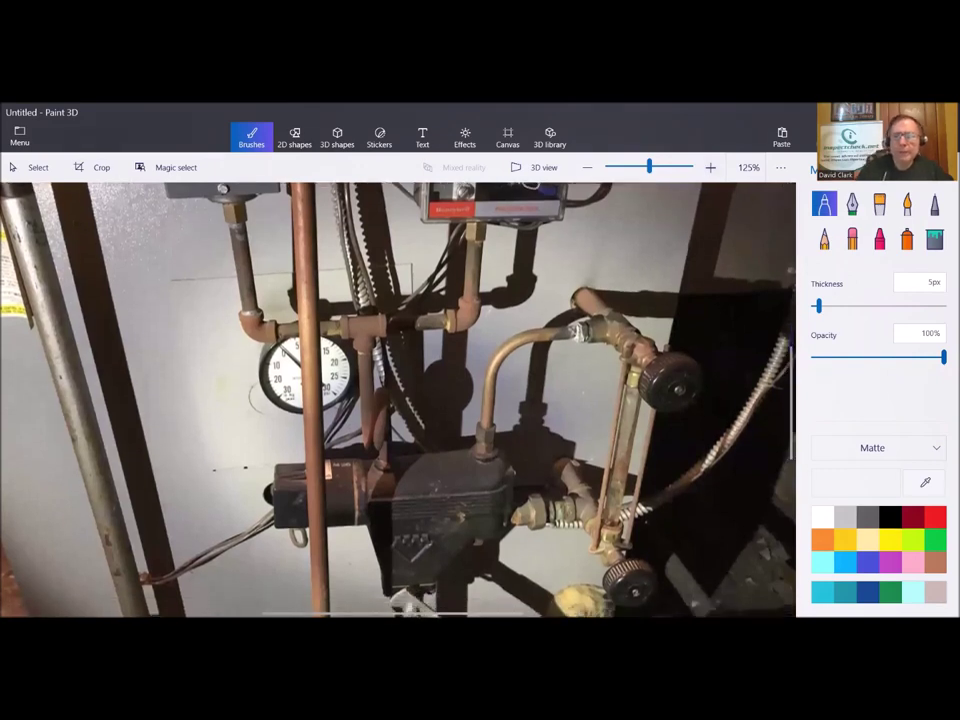
pyautogui.click(887, 542)
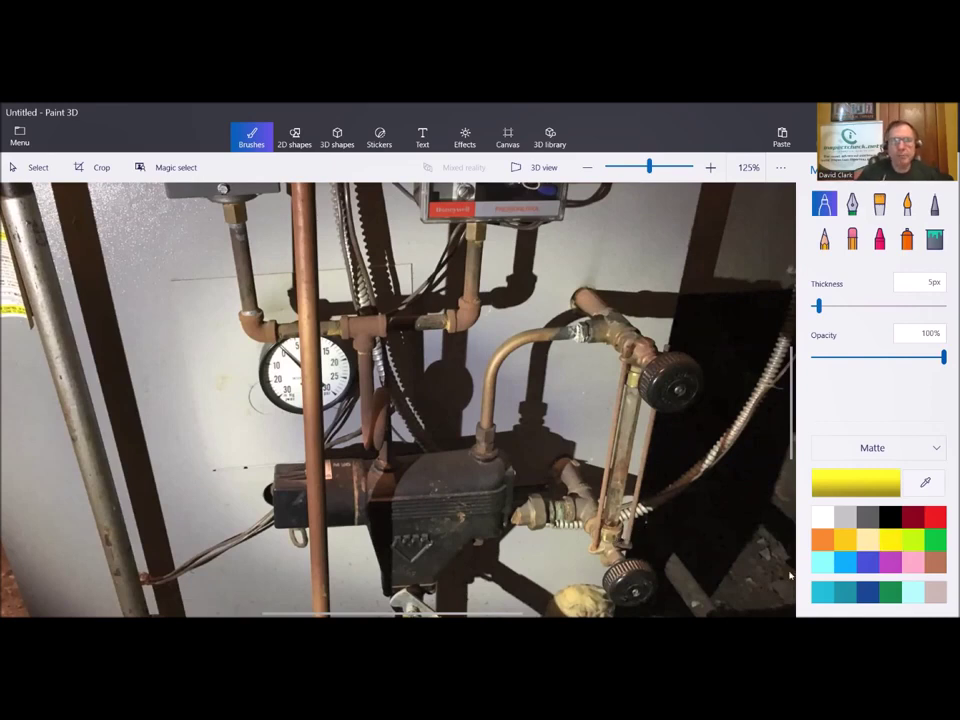
pyautogui.moveTo(173, 350)
pyautogui.mouseDown()
pyautogui.moveTo(268, 351)
pyautogui.moveTo(260, 357)
pyautogui.mouseUp()
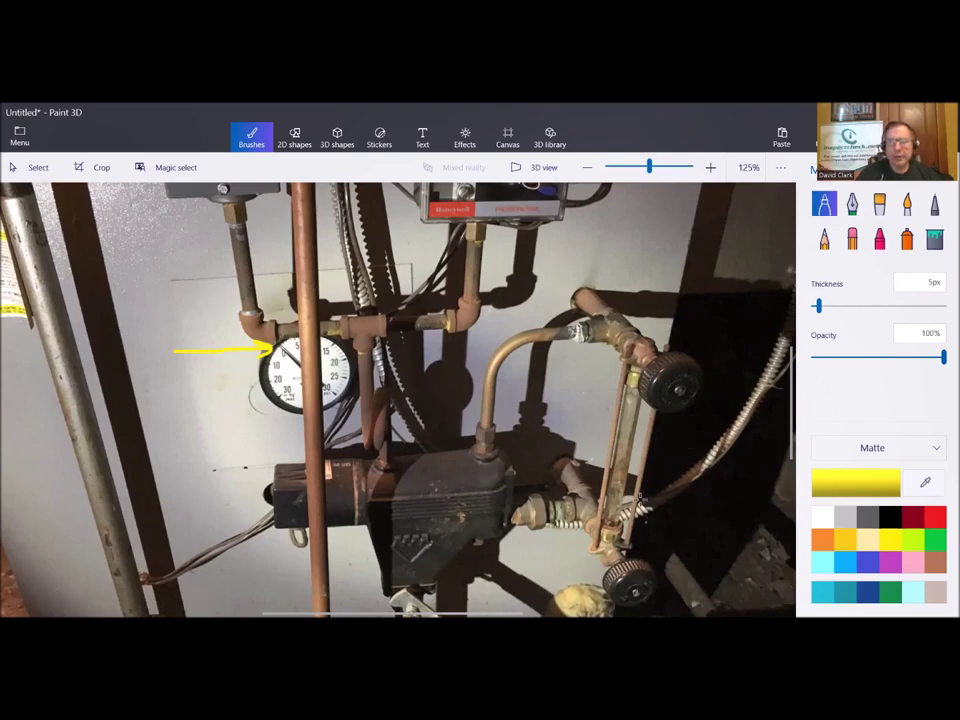
# Draw yellow lines across the lower and upper parts of the sight glass, and handwrite "3/4" beside the upper line
pyautogui.click(710, 168)
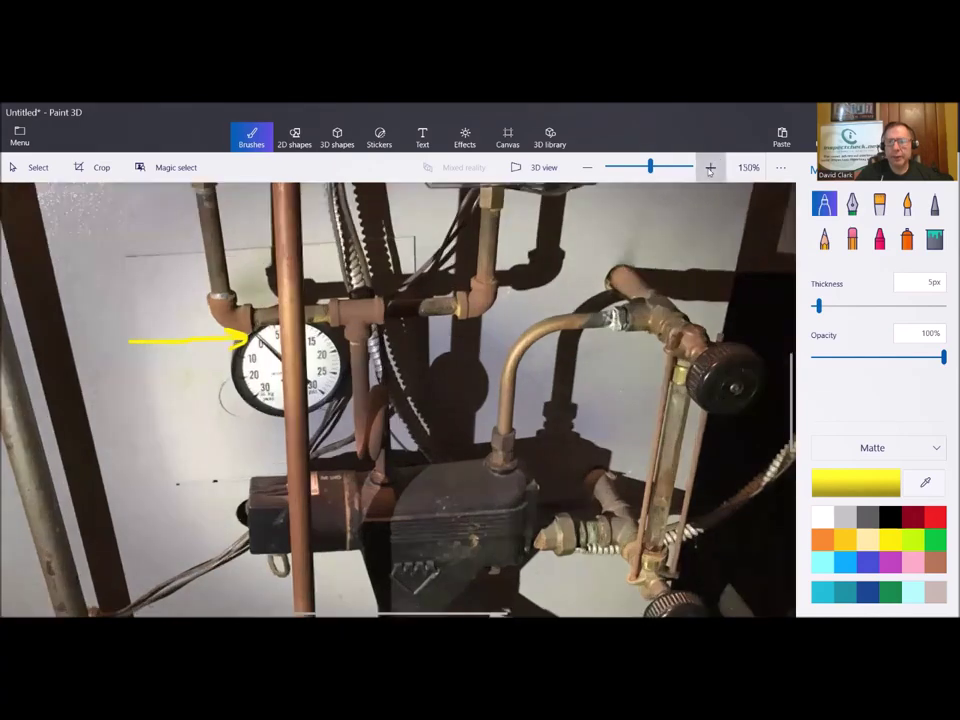
pyautogui.click(710, 168)
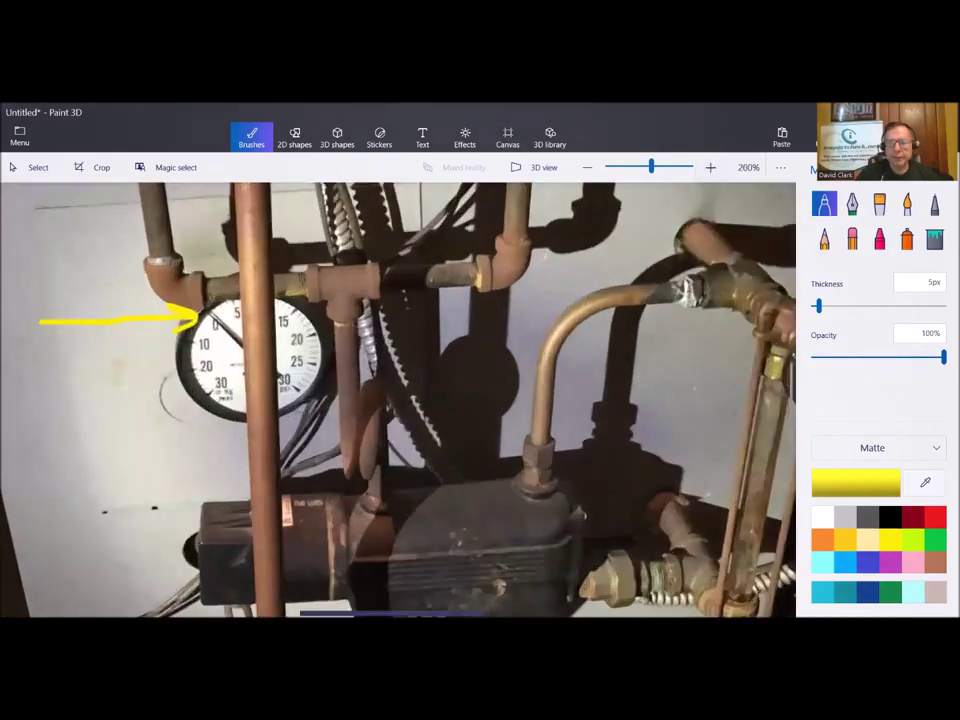
pyautogui.hscroll(5, 400, 400)
pyautogui.scroll(-1, 790, 413)
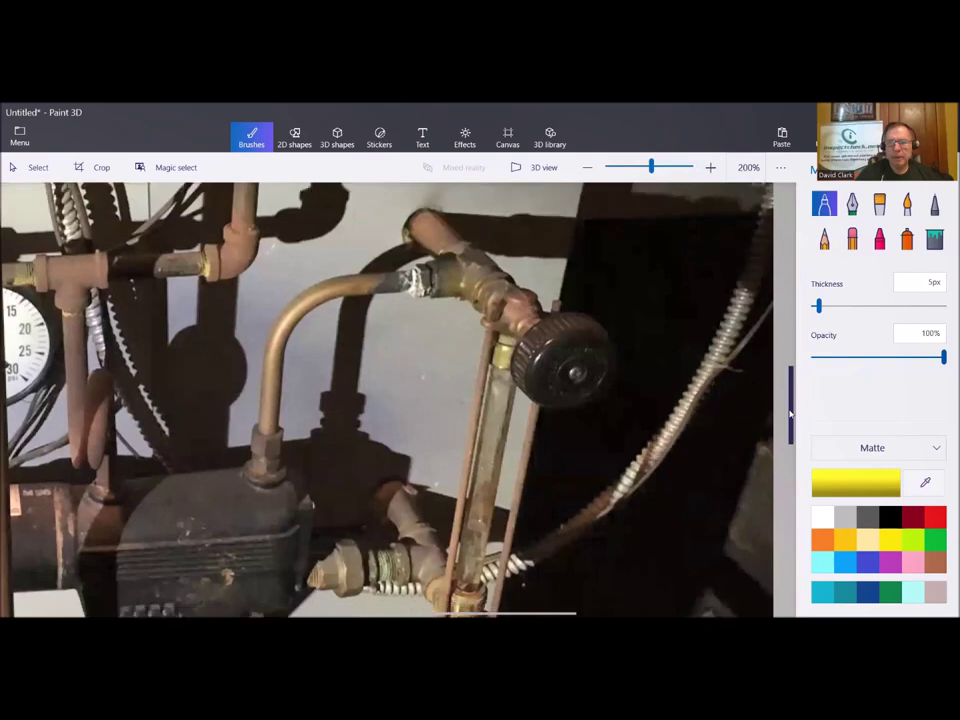
pyautogui.scroll(-3, 790, 413)
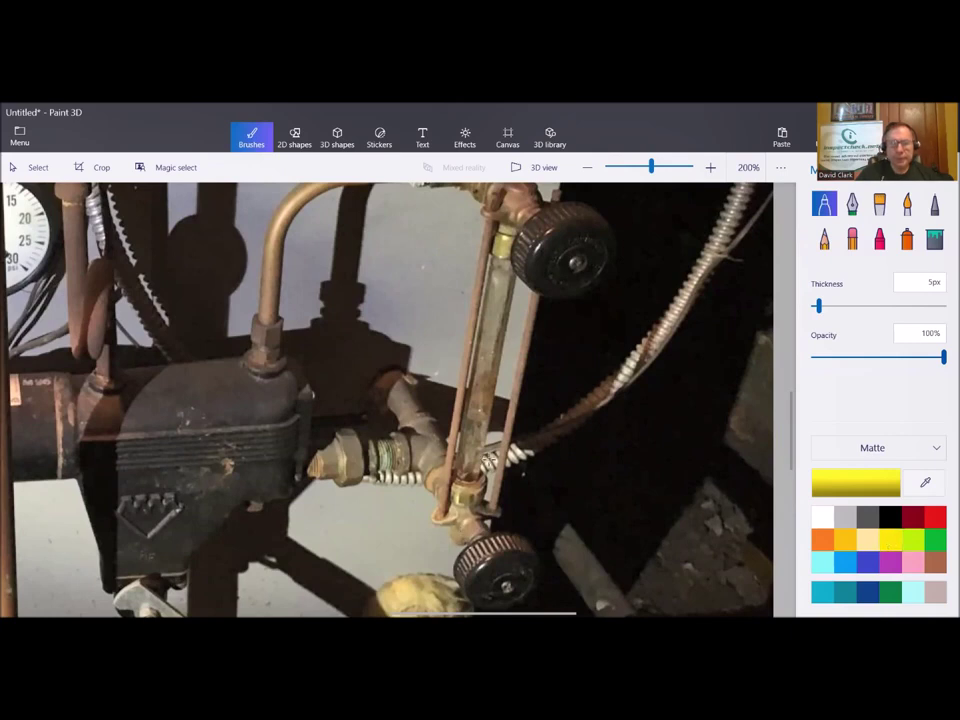
pyautogui.moveTo(449, 417); pyautogui.dragTo(512, 419)
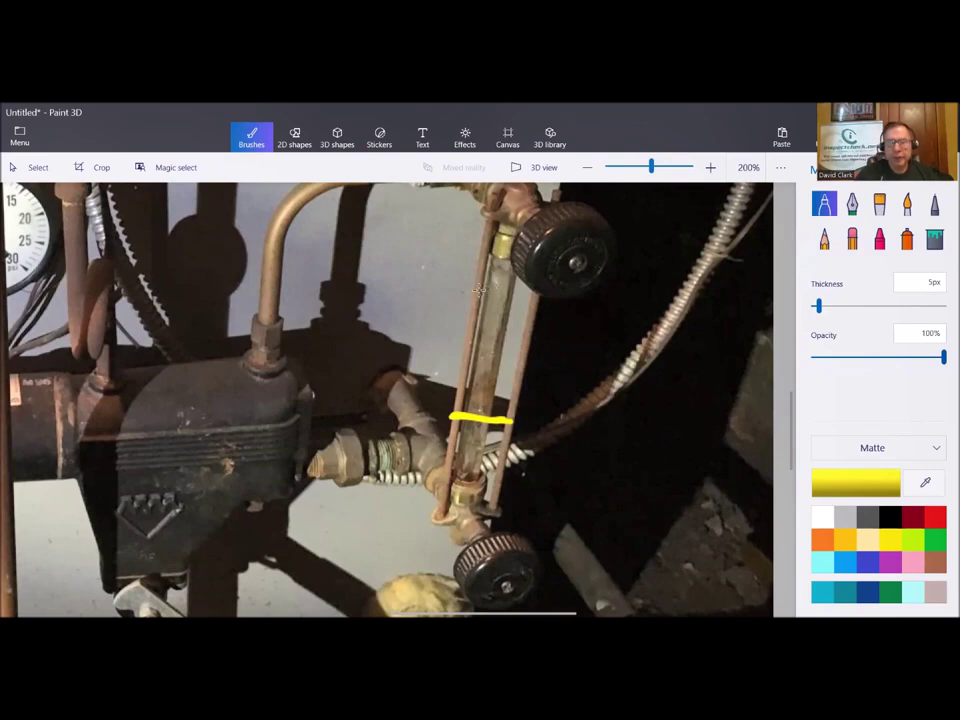
pyautogui.moveTo(478, 290); pyautogui.dragTo(543, 300)
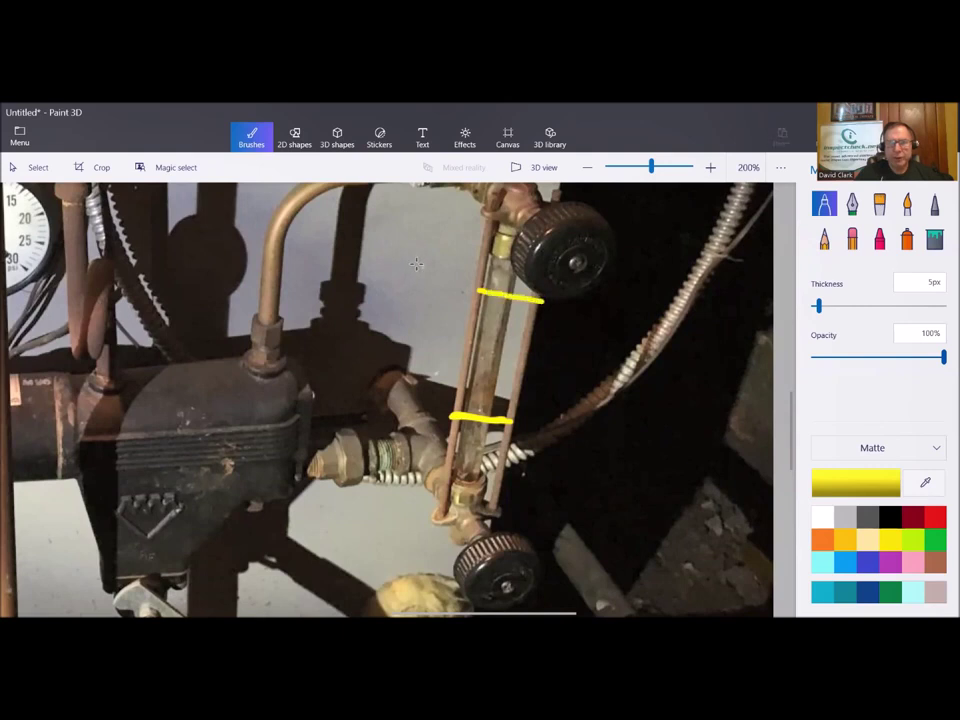
pyautogui.moveTo(421, 268)
pyautogui.mouseDown()
pyautogui.moveTo(428, 276)
pyautogui.moveTo(417, 288)
pyautogui.moveTo(462, 285)
pyautogui.moveTo(455, 295)
pyautogui.mouseUp()
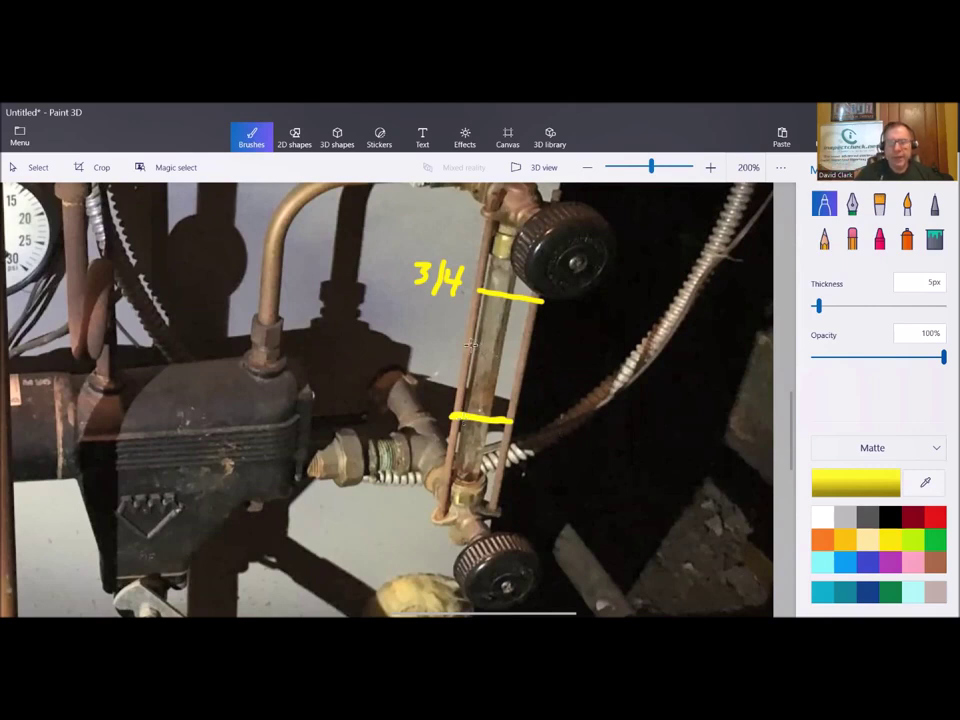
# Draw a middle yellow line across the sight glass with an arrow pointing up from it
pyautogui.moveTo(471, 346); pyautogui.dragTo(525, 349)
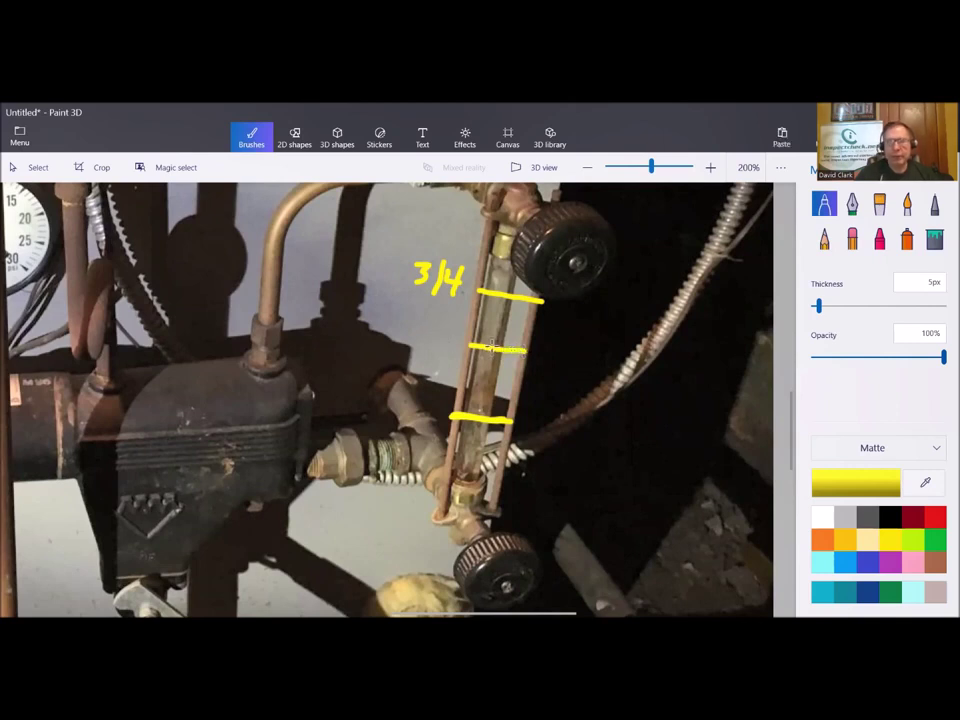
pyautogui.moveTo(492, 346)
pyautogui.mouseDown()
pyautogui.moveTo(493, 314)
pyautogui.moveTo(486, 320)
pyautogui.moveTo(507, 328)
pyautogui.mouseUp()
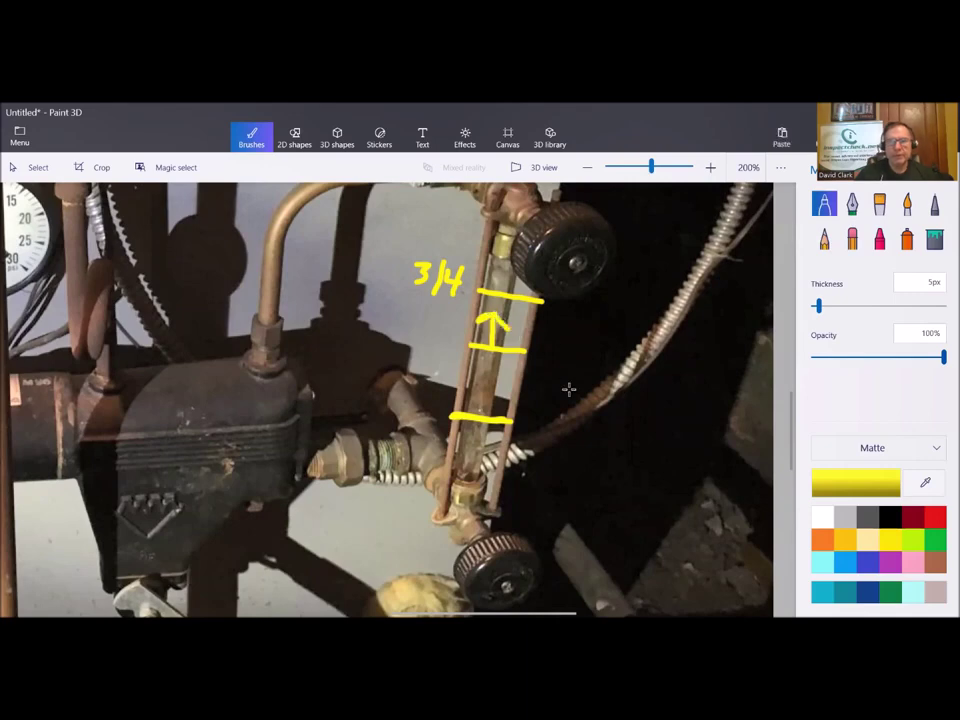
pyautogui.click(823, 563)
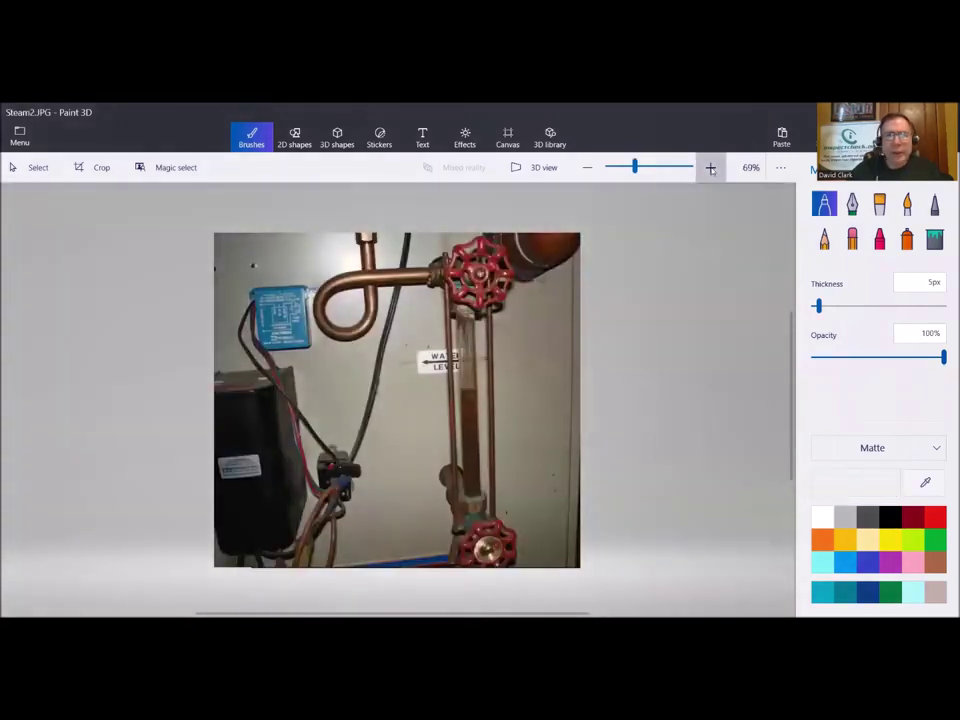
# In the Steam2.JPG photo, draw yellow lines level with the WATER LEVEL label and across the sight glass near the top of the brown water
pyautogui.click(711, 168)
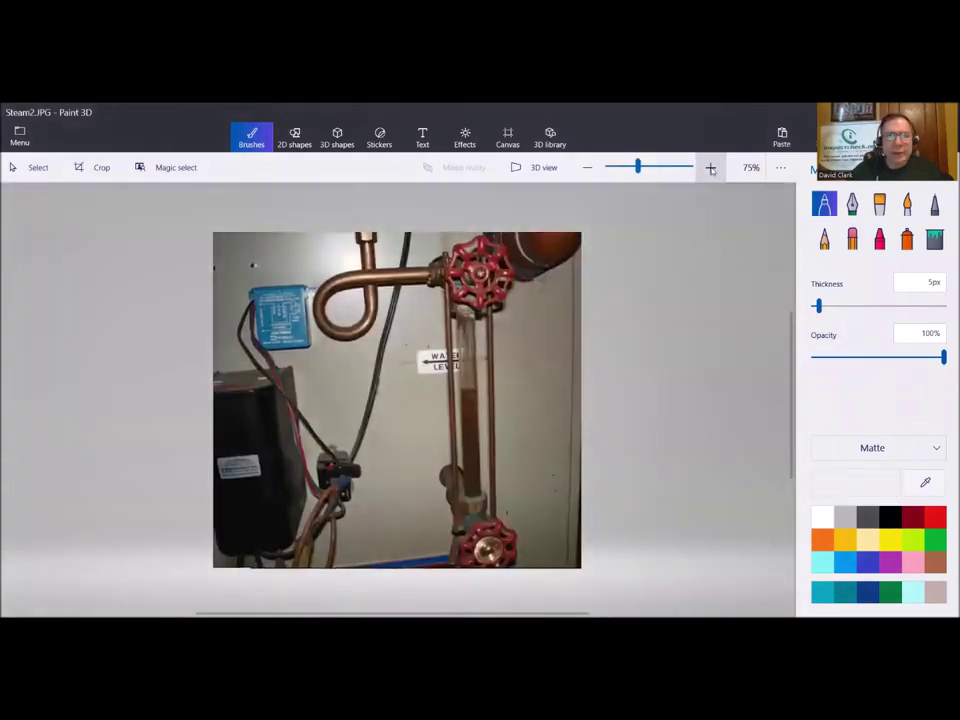
pyautogui.click(711, 168)
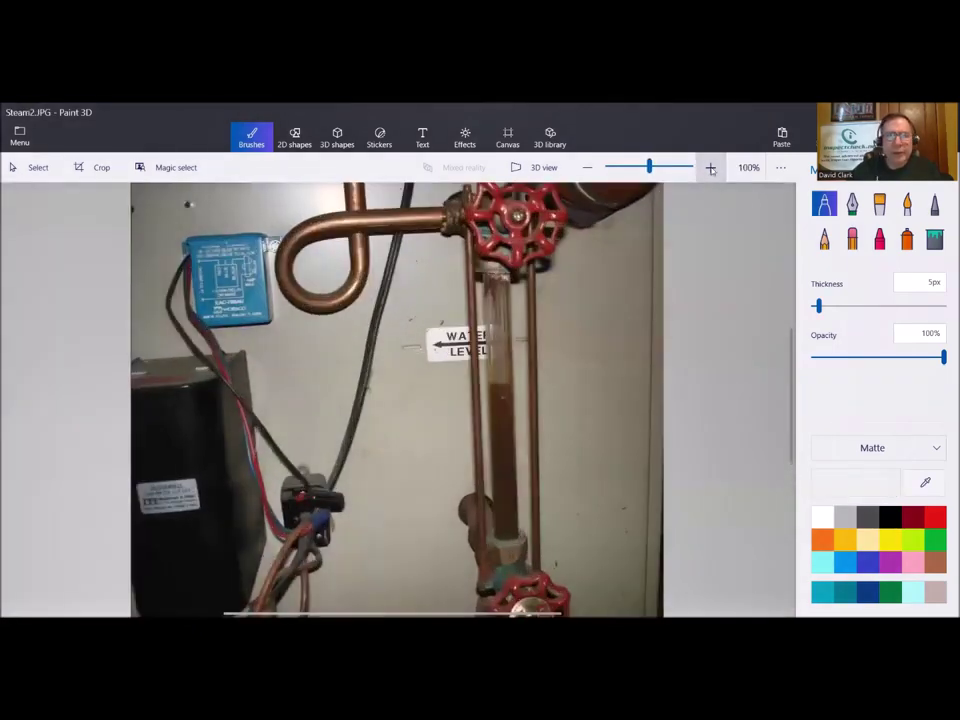
pyautogui.click(888, 545)
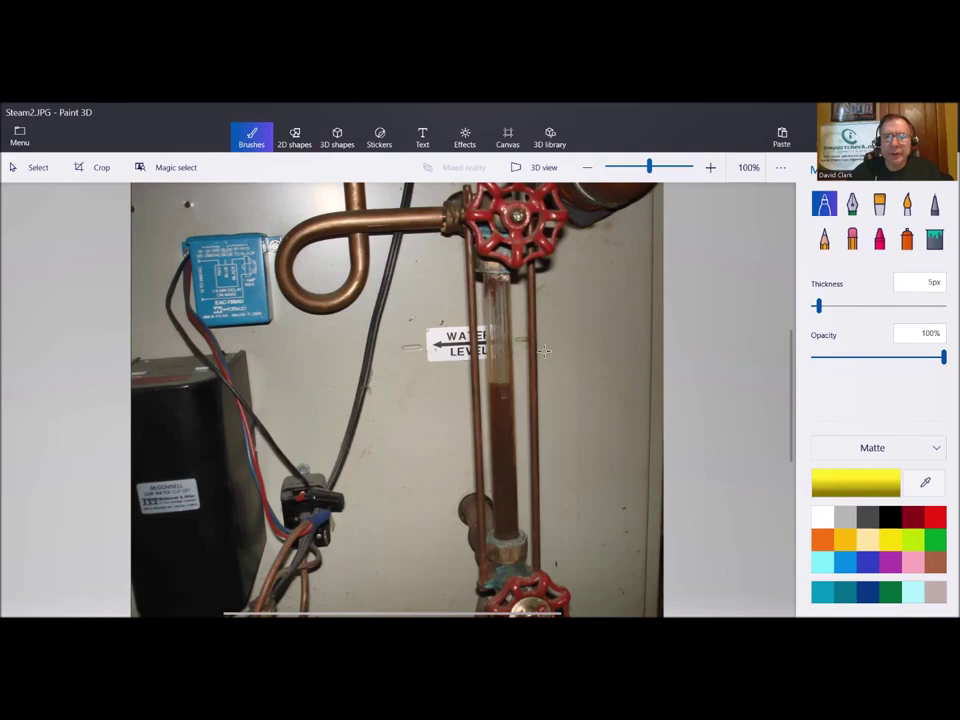
pyautogui.moveTo(617, 338); pyautogui.dragTo(519, 342)
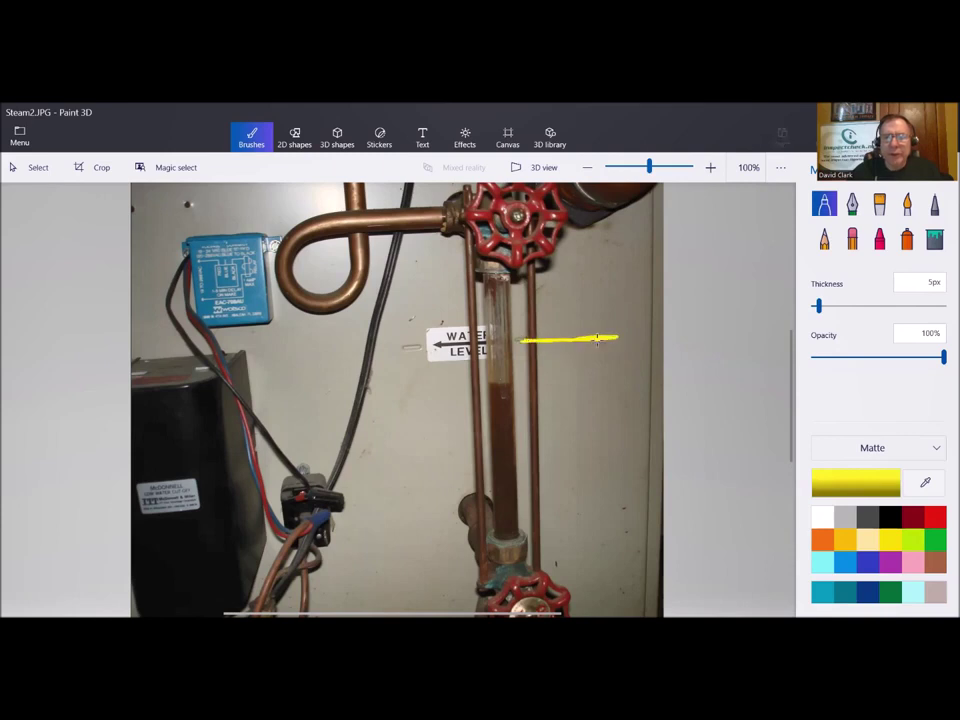
pyautogui.moveTo(597, 338); pyautogui.dragTo(518, 340)
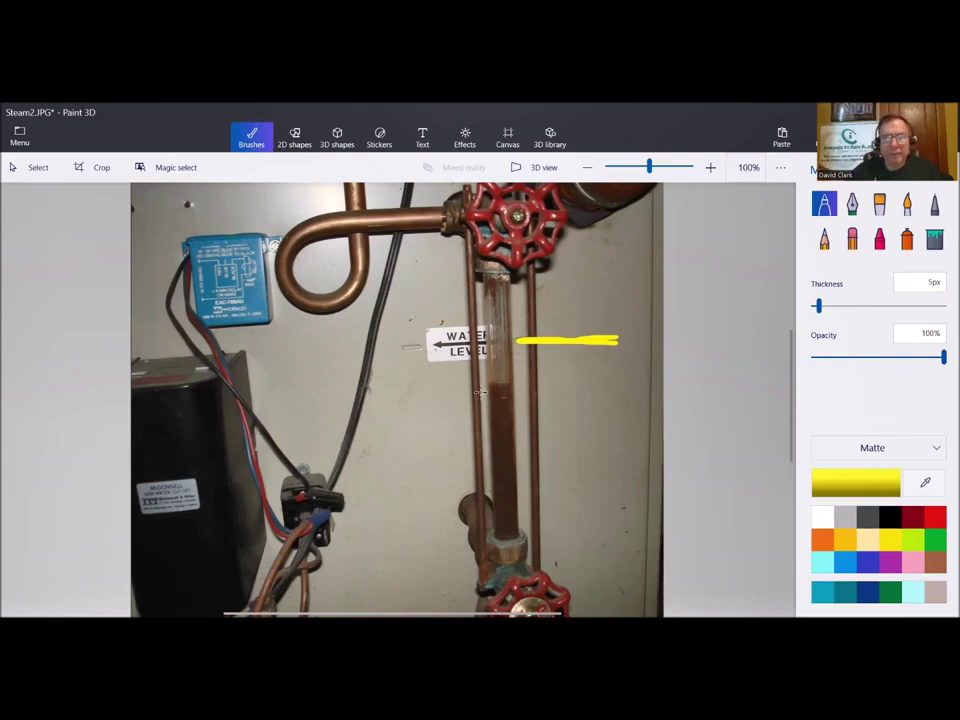
pyautogui.moveTo(478, 394); pyautogui.dragTo(553, 393)
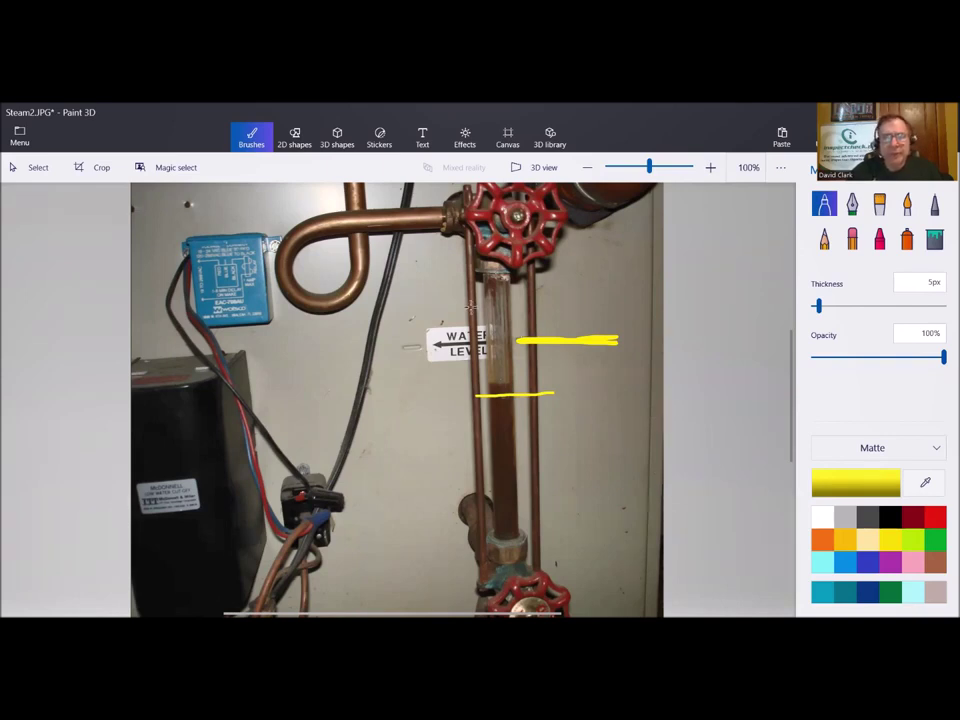
pyautogui.moveTo(470, 306)
pyautogui.mouseDown()
pyautogui.moveTo(412, 320)
pyautogui.moveTo(418, 365)
pyautogui.moveTo(466, 372)
pyautogui.mouseUp()
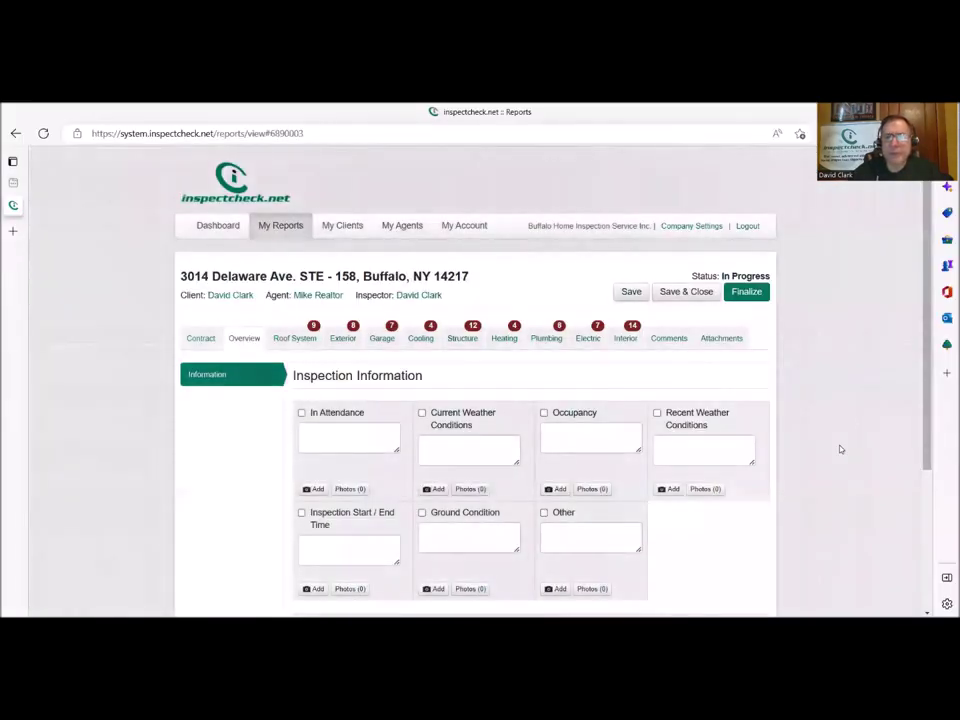
# In the inspectcheck.net report's Heating section, select STEAM as the Type / Distribution
pyautogui.scroll(-1, 629, 334)
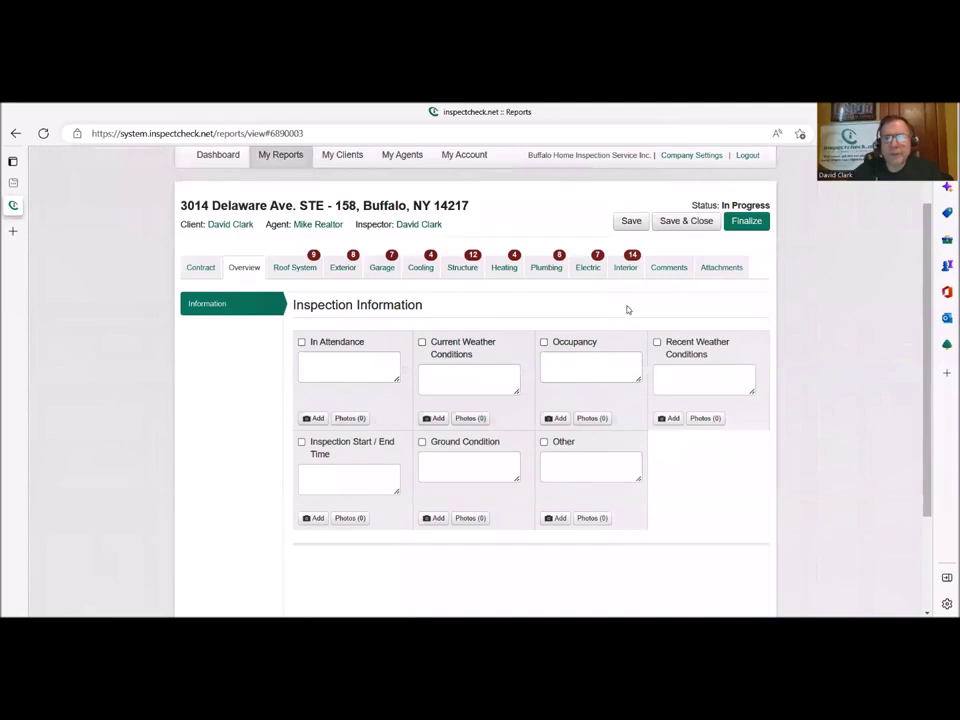
pyautogui.click(501, 267)
pyautogui.scroll(-1, 830, 415)
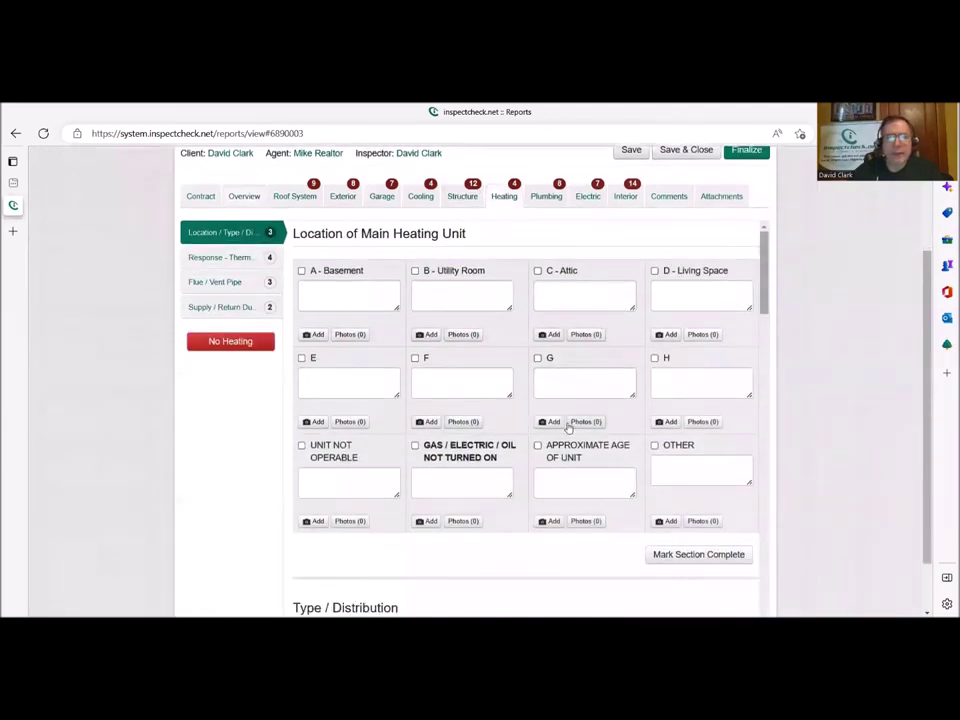
pyautogui.scroll(-3, 567, 427)
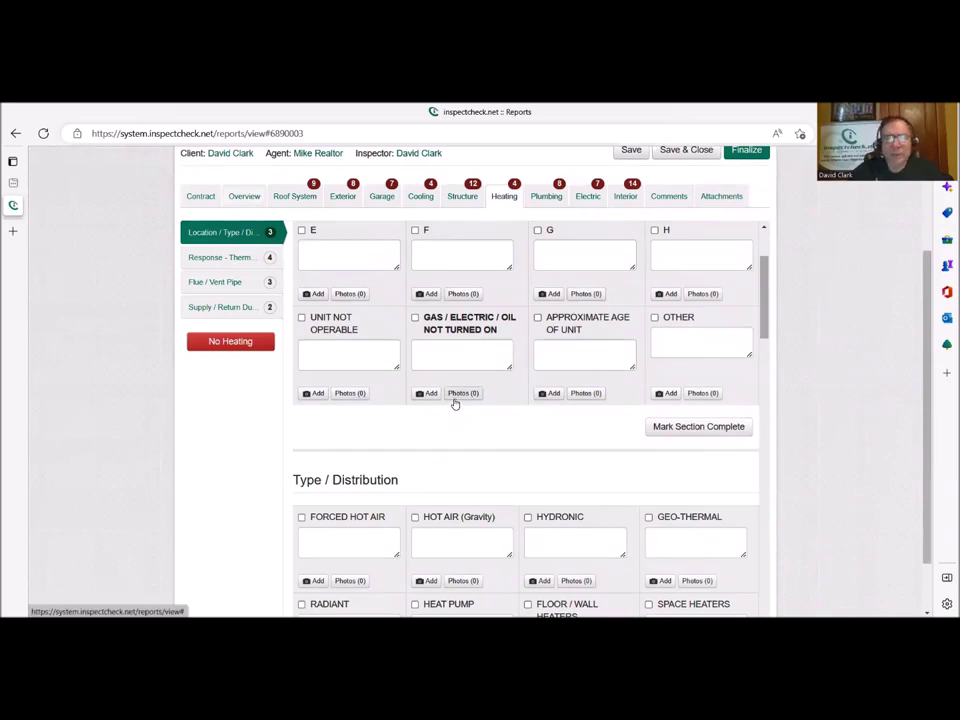
pyautogui.scroll(-2, 455, 403)
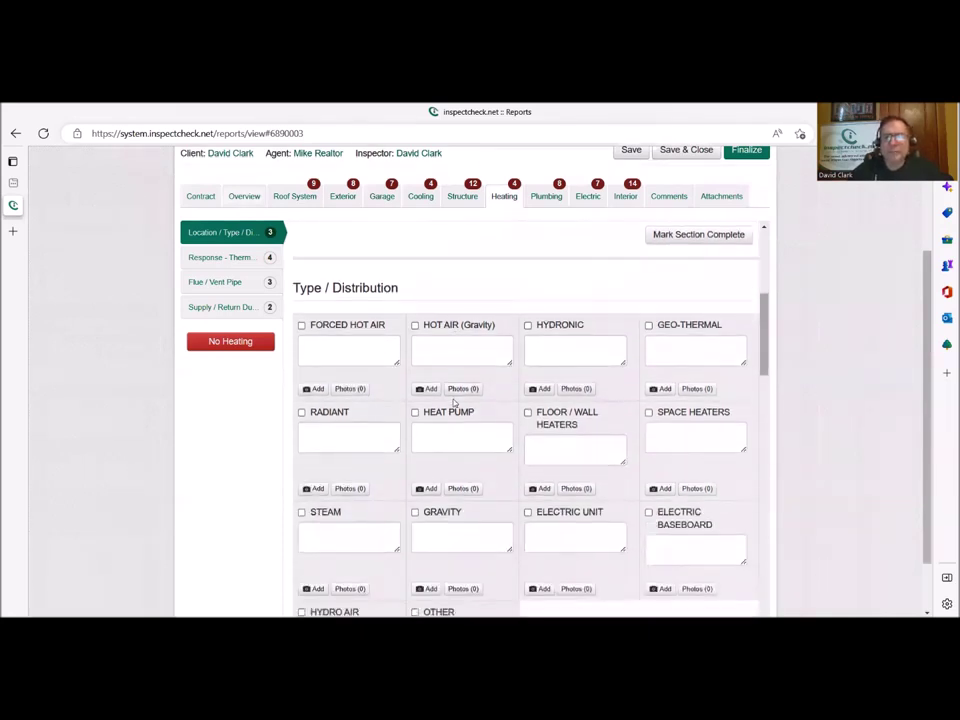
pyautogui.scroll(-1, 453, 398)
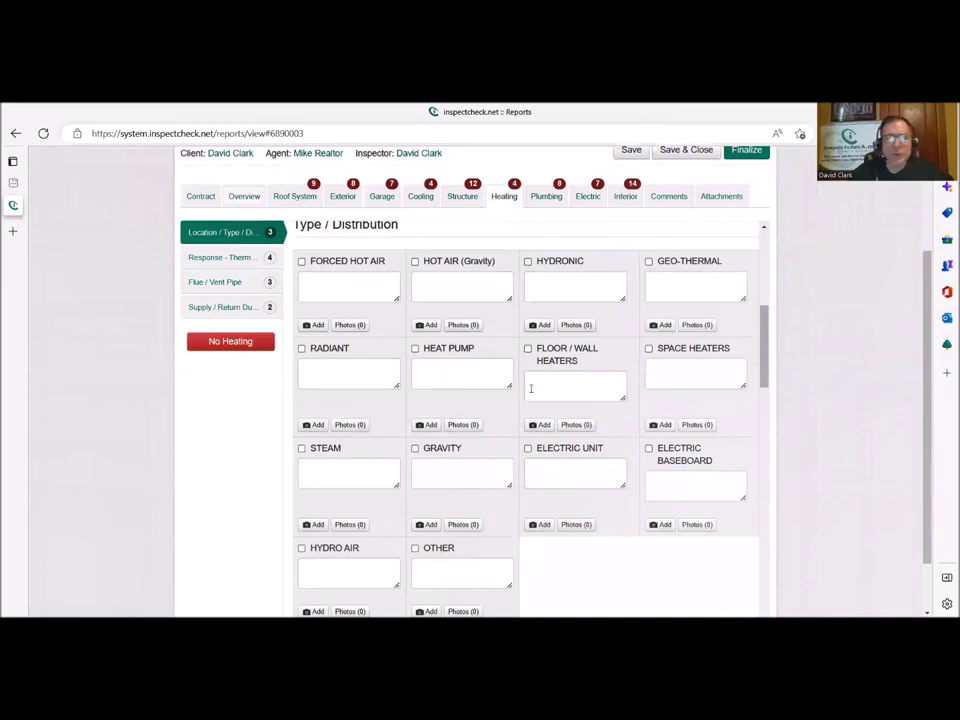
pyautogui.click(322, 449)
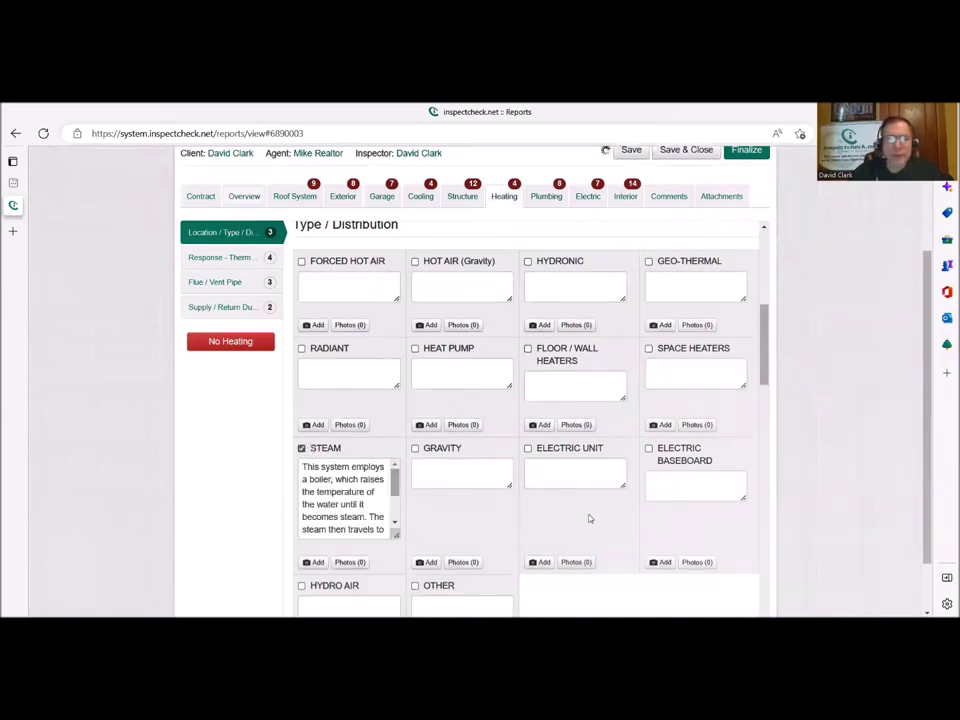
# Mark the Type / Distribution section of the heating report as complete
pyautogui.scroll(-2, 589, 518)
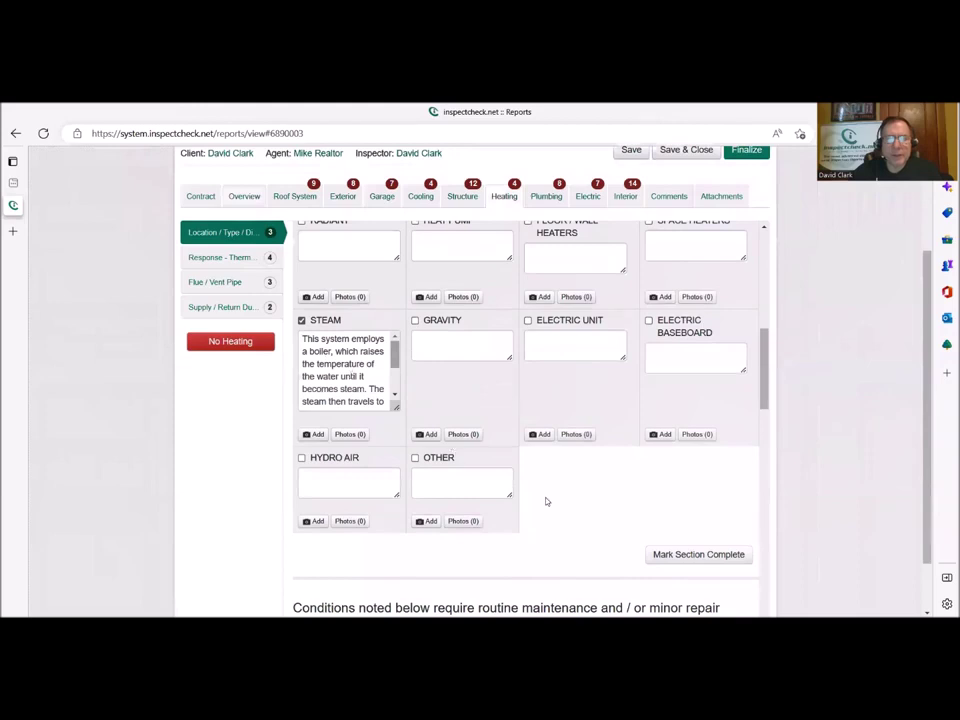
pyautogui.scroll(-1, 546, 501)
pyautogui.click(660, 491)
# Select CONSIDERABLE CORROSION NOTED TO WATER CHAMBERS among the heating conditions requiring necessary repair or further evaluation
pyautogui.scroll(-2, 544, 497)
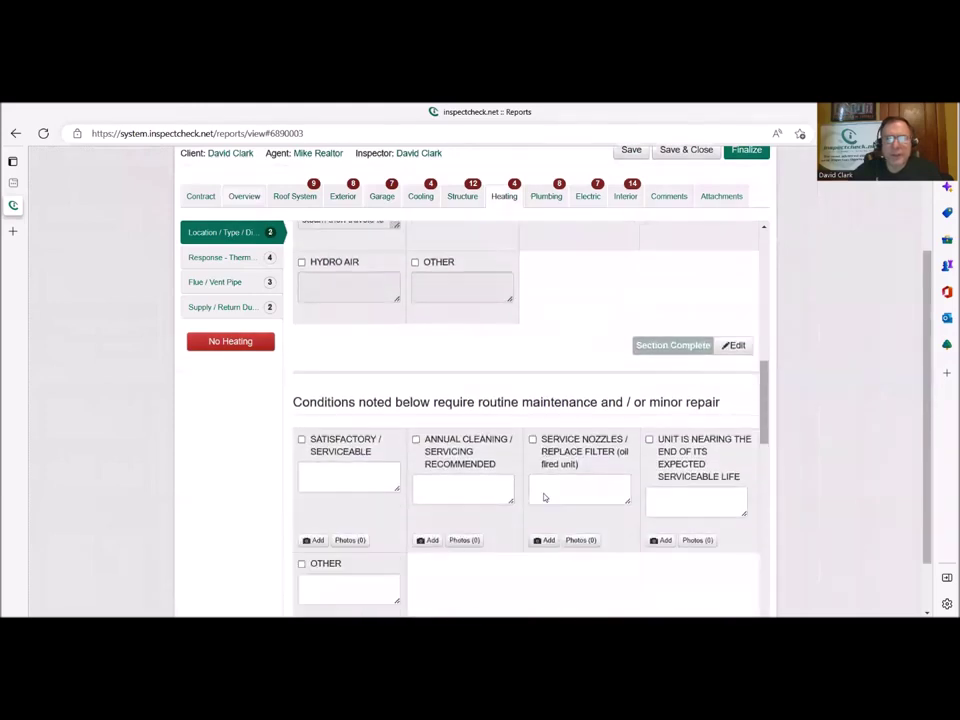
pyautogui.scroll(-4, 544, 497)
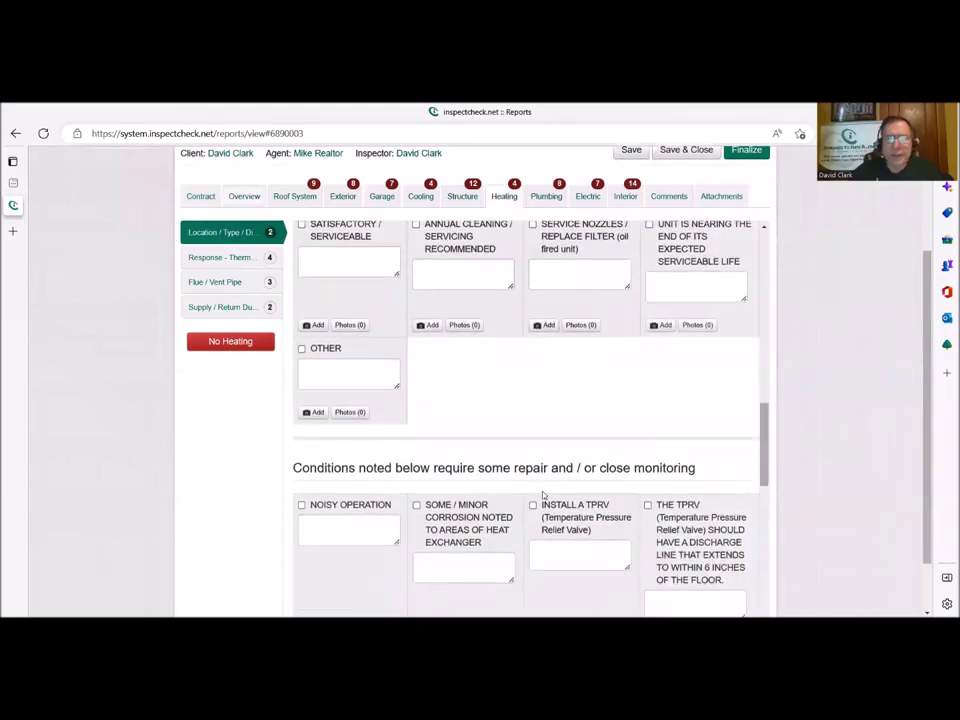
pyautogui.scroll(-10, 543, 494)
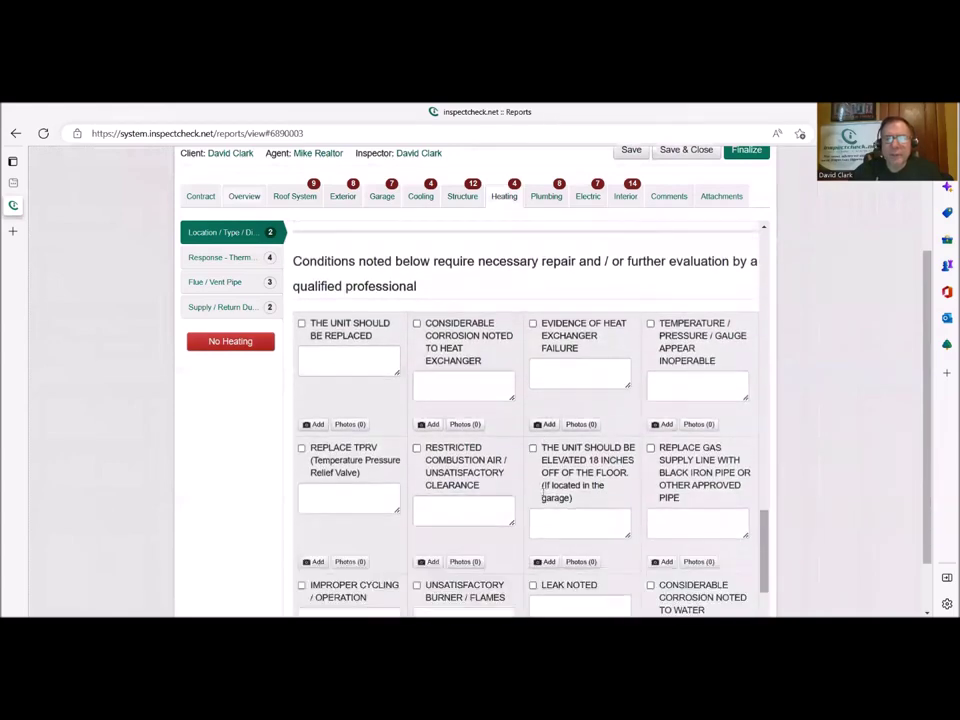
pyautogui.scroll(-4, 543, 495)
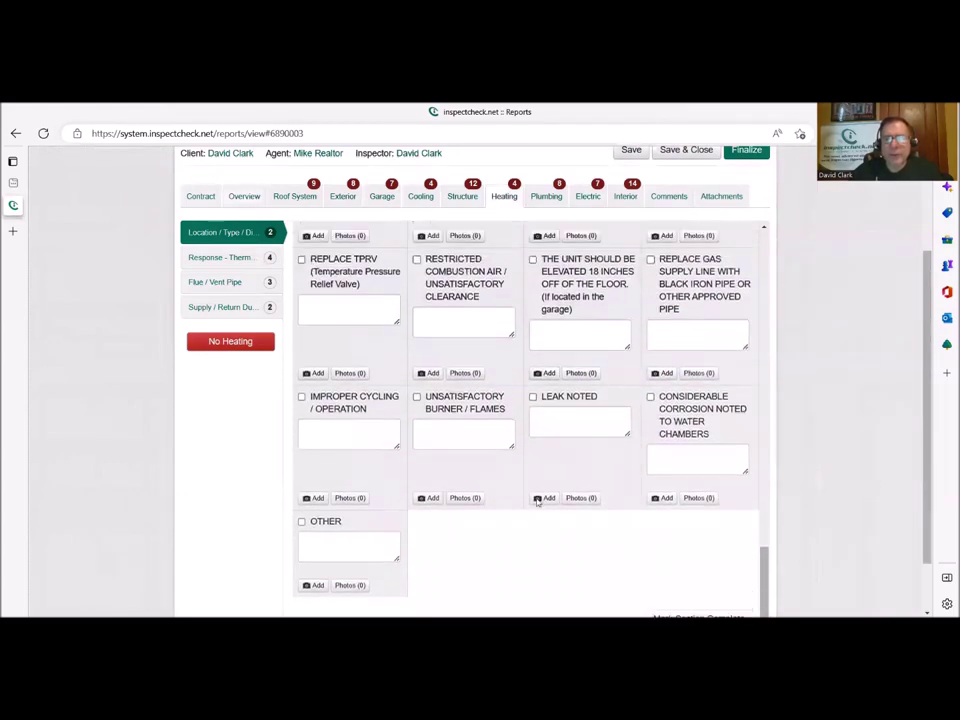
pyautogui.scroll(1, 537, 502)
pyautogui.click(686, 448)
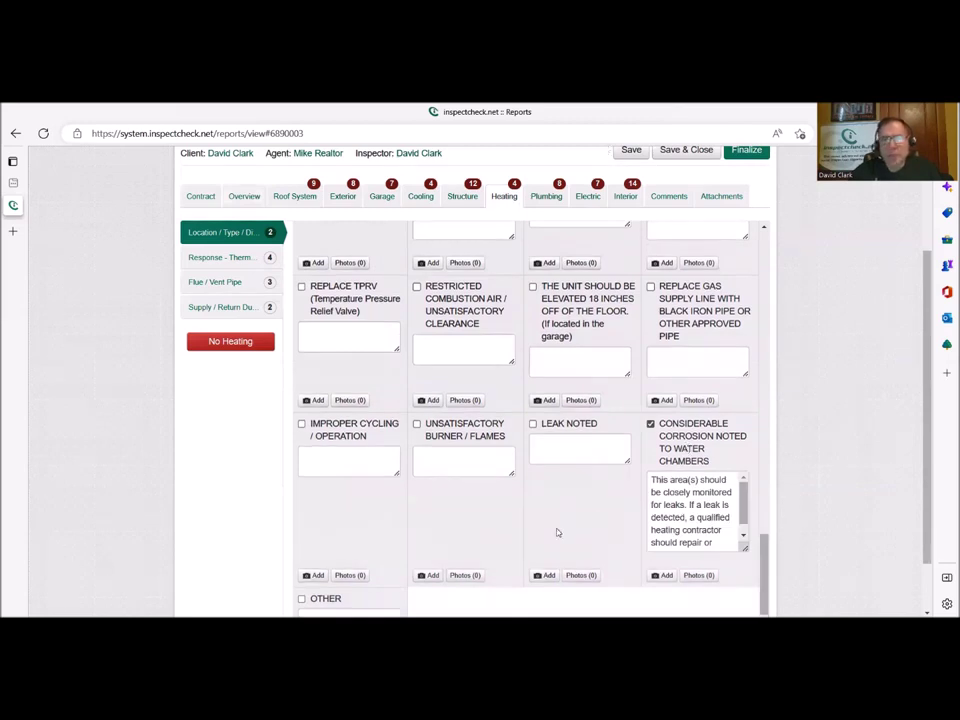
# In the heating report's Response - Thermostat section, select THE HEATING UNIT DID NOT RESPOND among the conditions requiring necessary repair or further evaluation
pyautogui.click(226, 260)
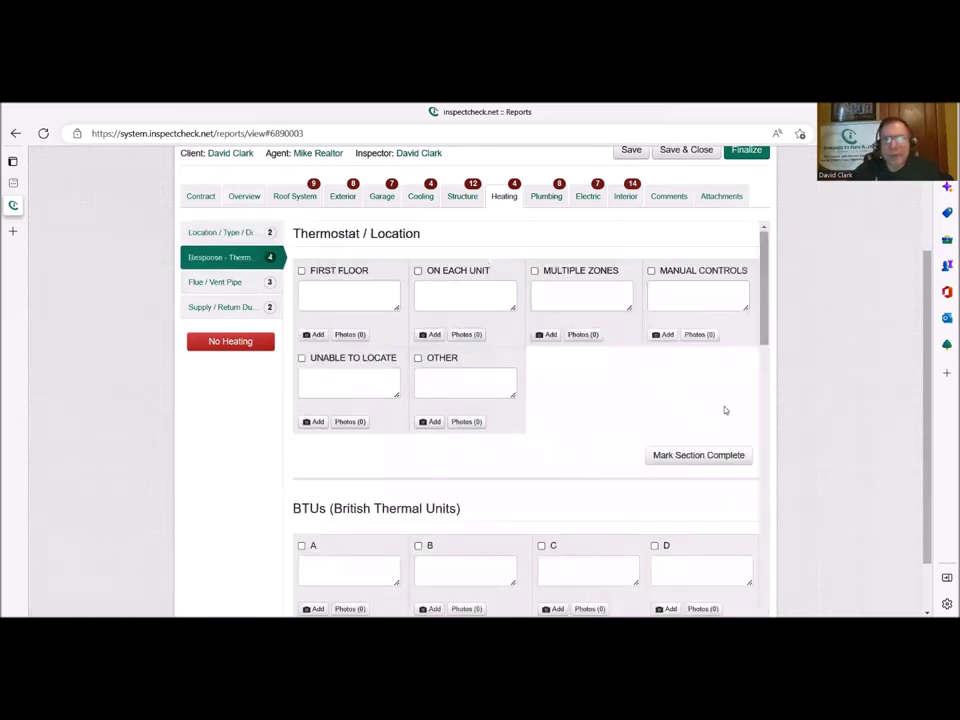
pyautogui.scroll(-1, 545, 470)
pyautogui.scroll(-5, 546, 469)
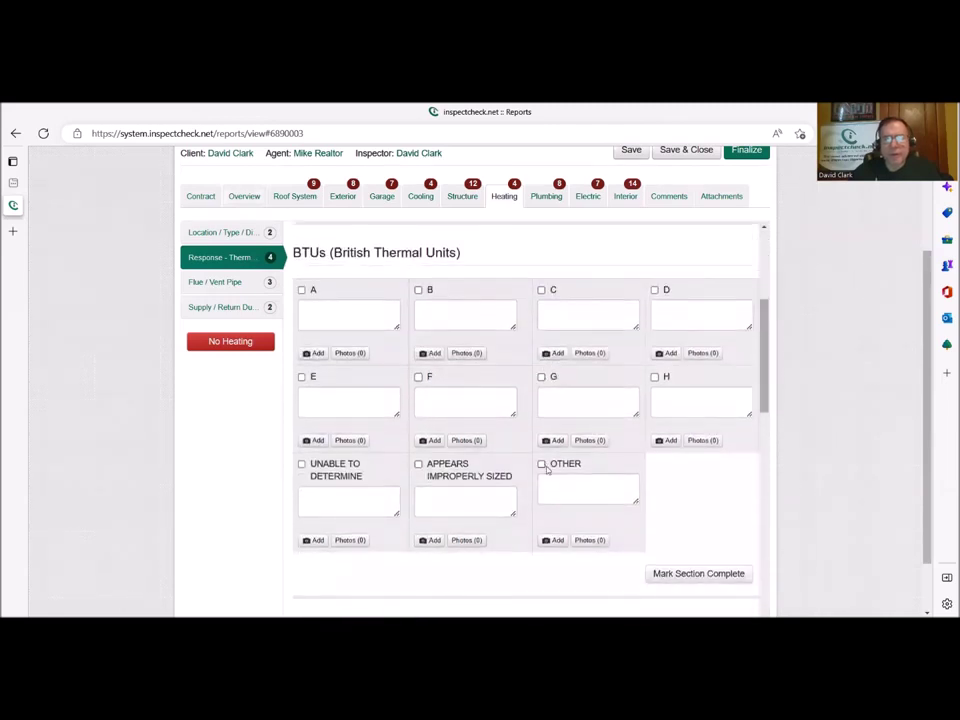
pyautogui.scroll(2, 548, 467)
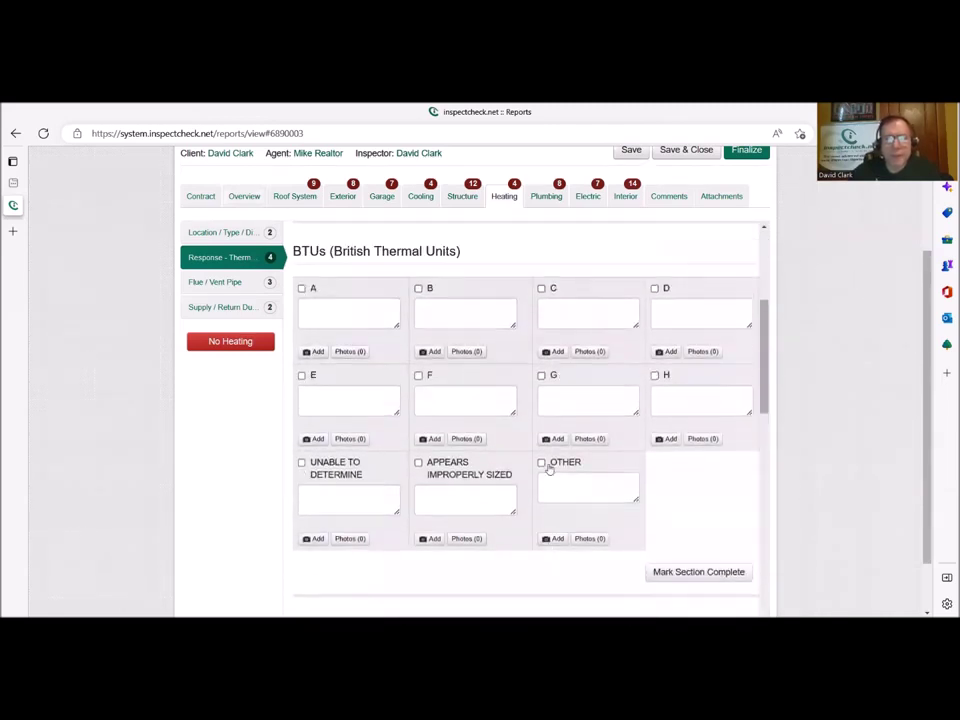
pyautogui.scroll(-4, 548, 467)
pyautogui.scroll(-2, 549, 471)
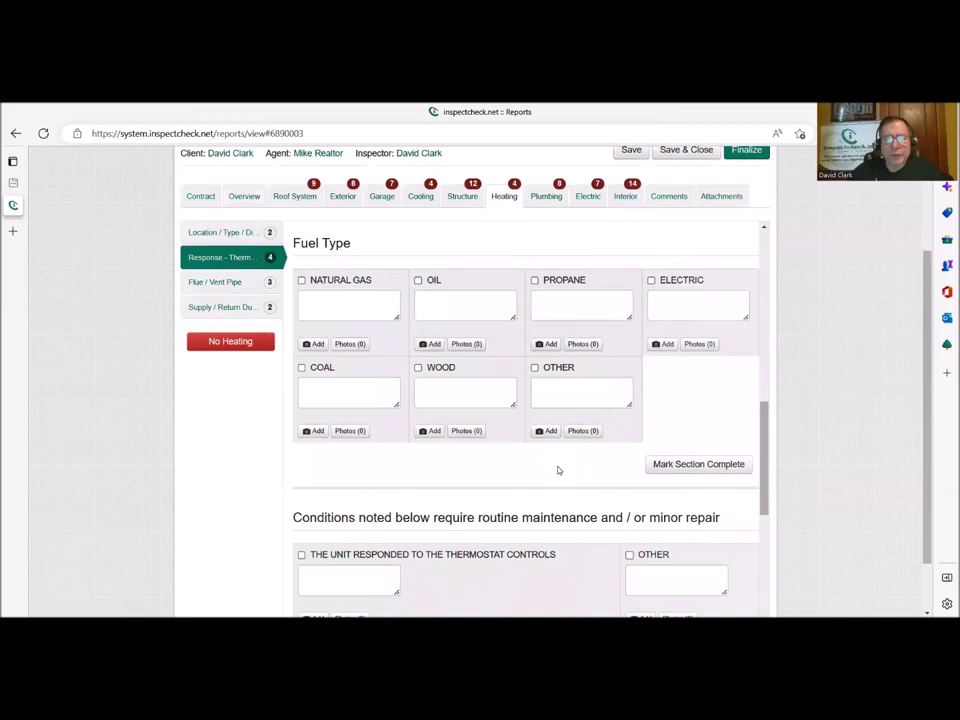
pyautogui.scroll(-1, 560, 470)
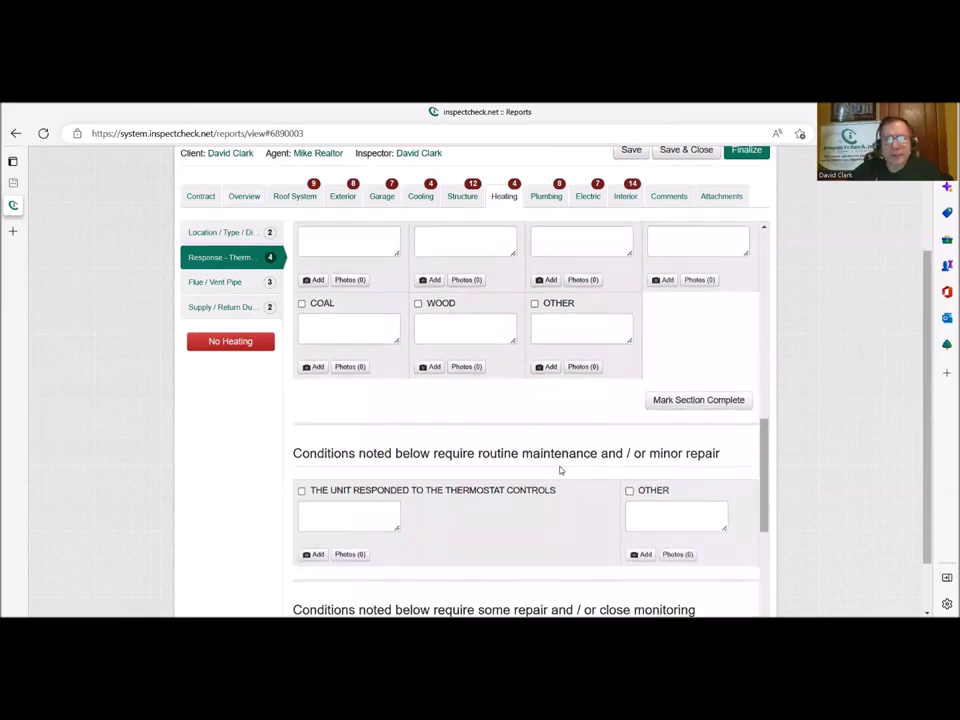
pyautogui.scroll(-2, 560, 470)
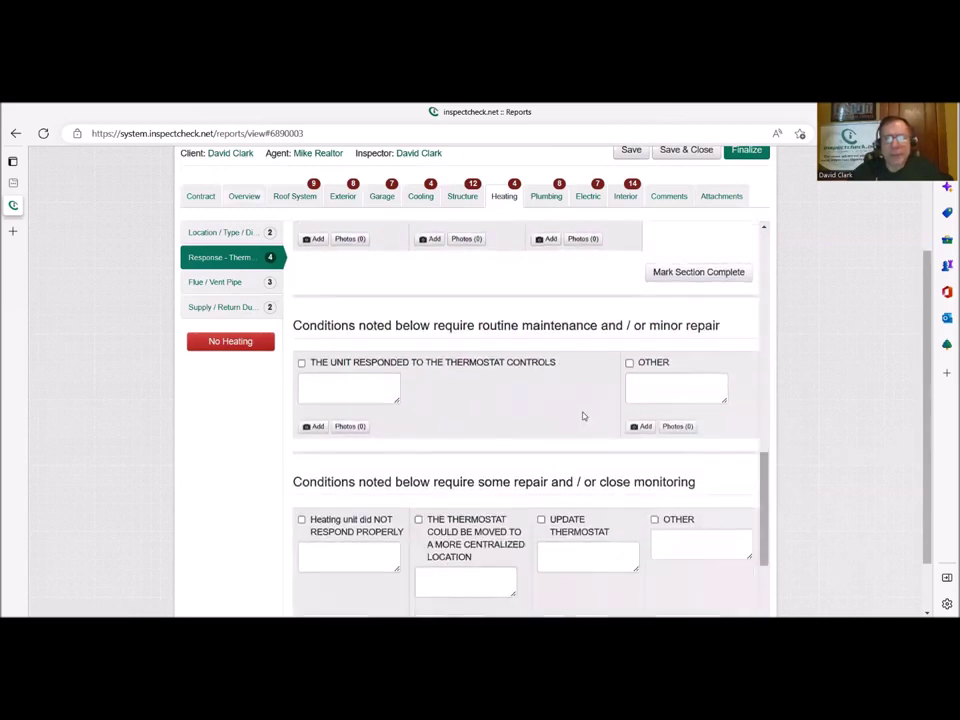
pyautogui.scroll(-2, 579, 433)
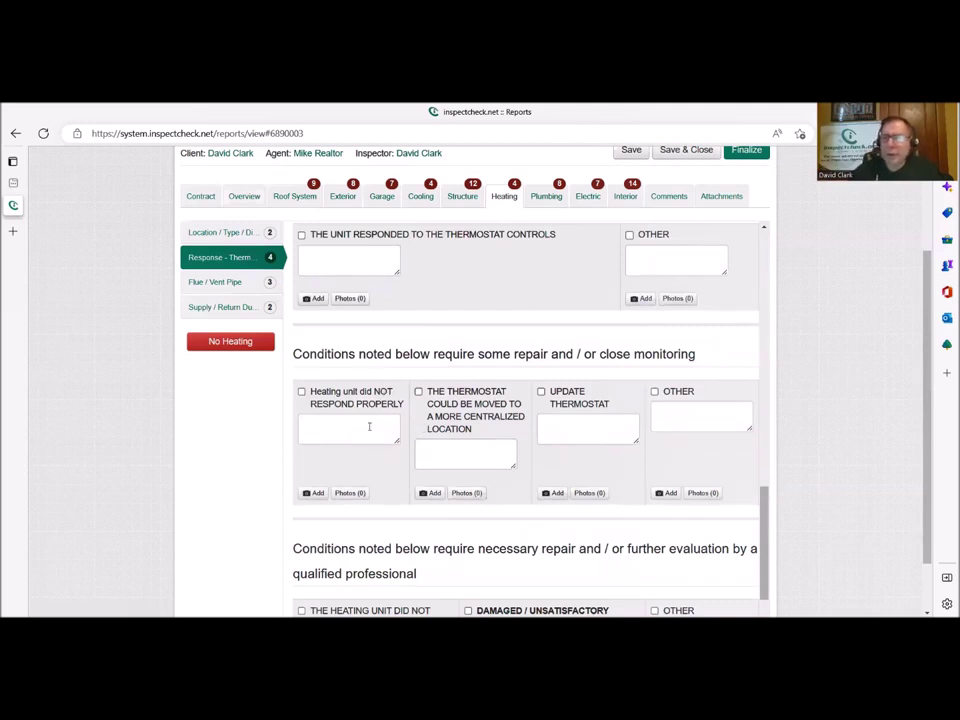
pyautogui.scroll(-2, 360, 437)
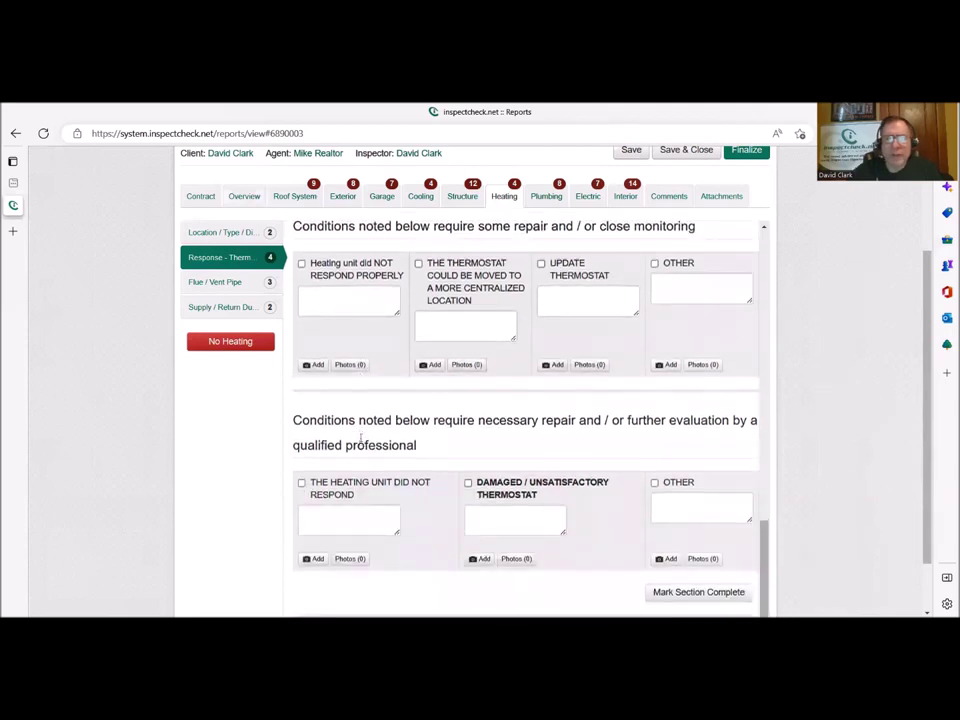
pyautogui.scroll(-1, 360, 437)
pyautogui.click(379, 473)
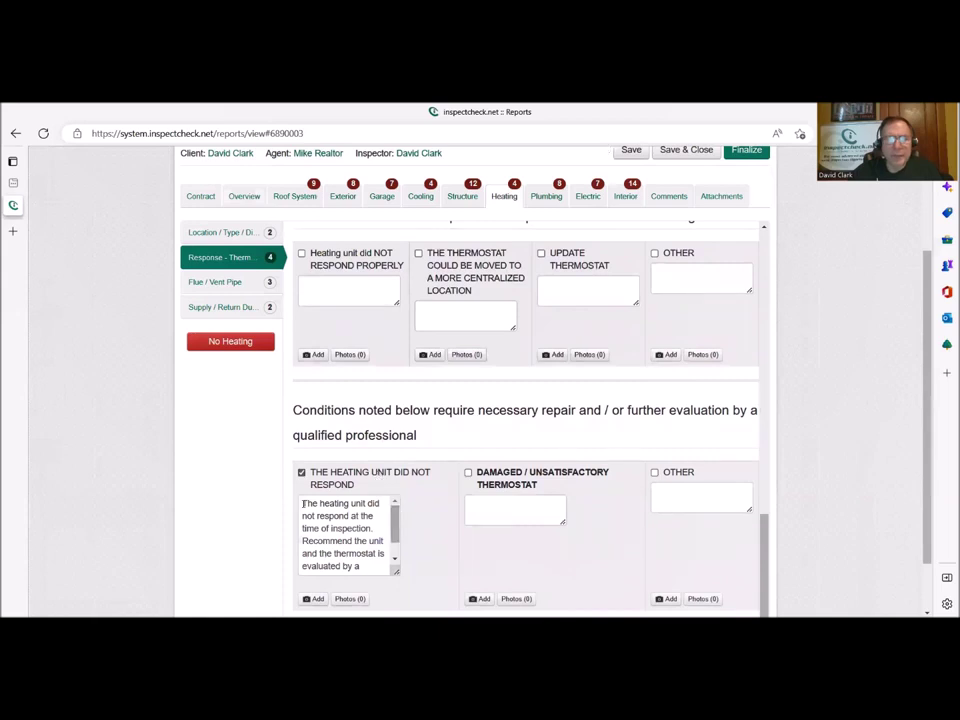
# Add the line "Unable to operate unit due to low water level." above the prefilled comment for the heating unit that did not respond
pyautogui.press('Return')
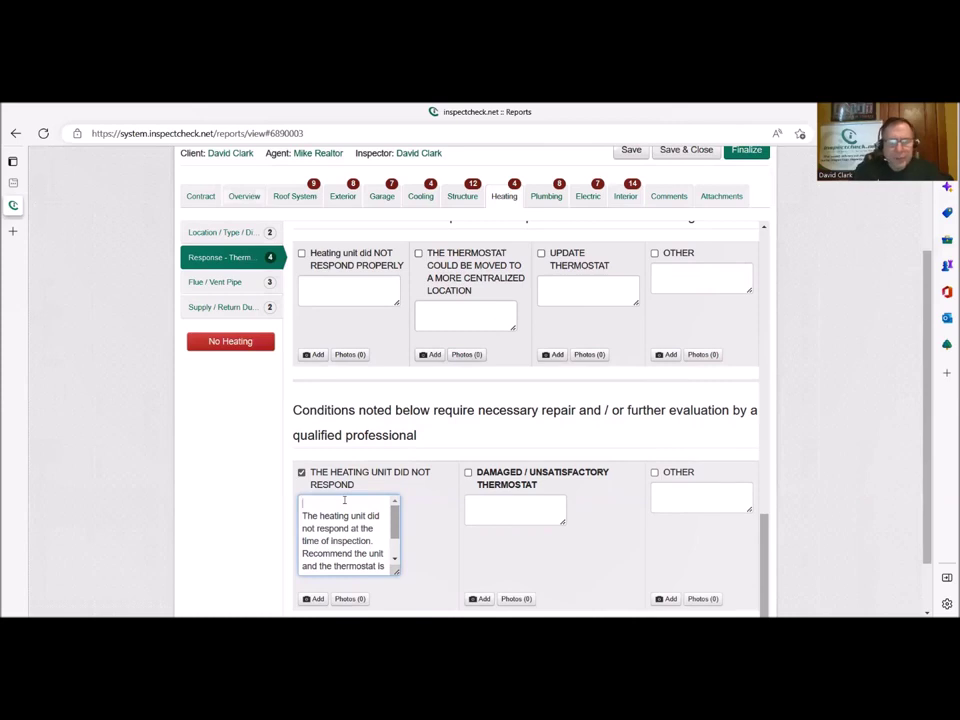
pyautogui.write('Unable to')
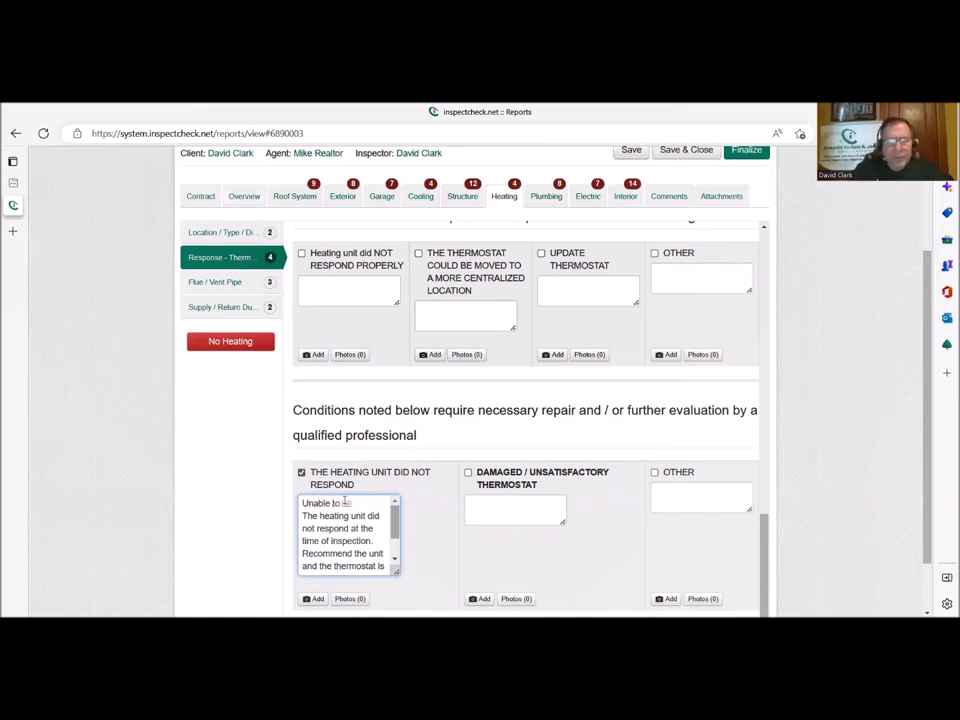
pyautogui.write(' operate')
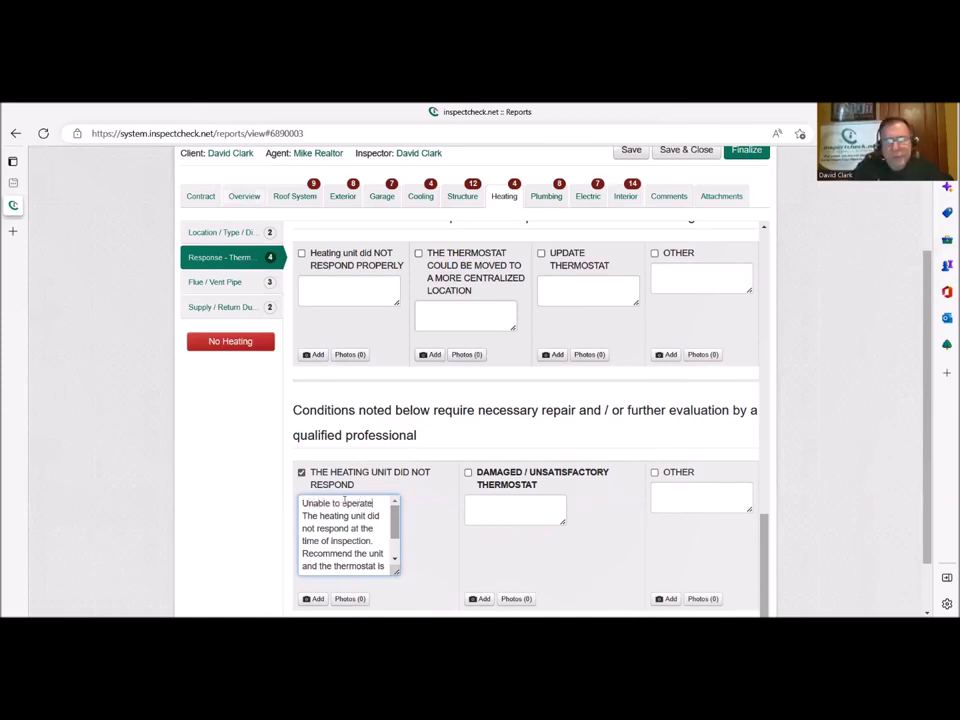
pyautogui.press('Tab')
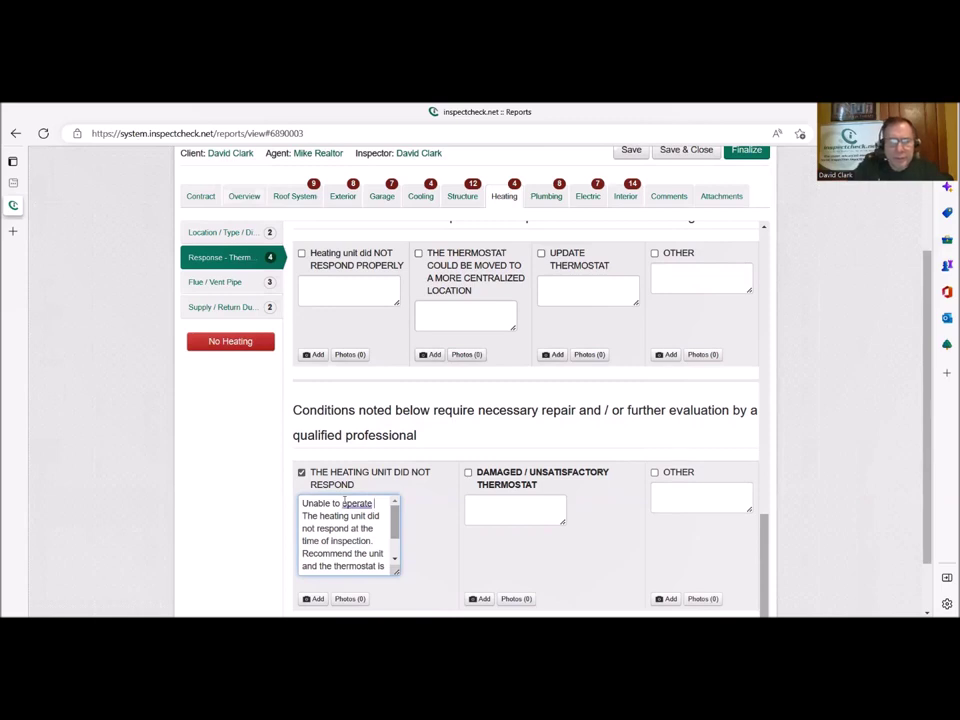
pyautogui.write('un')
pyautogui.press('Tab')
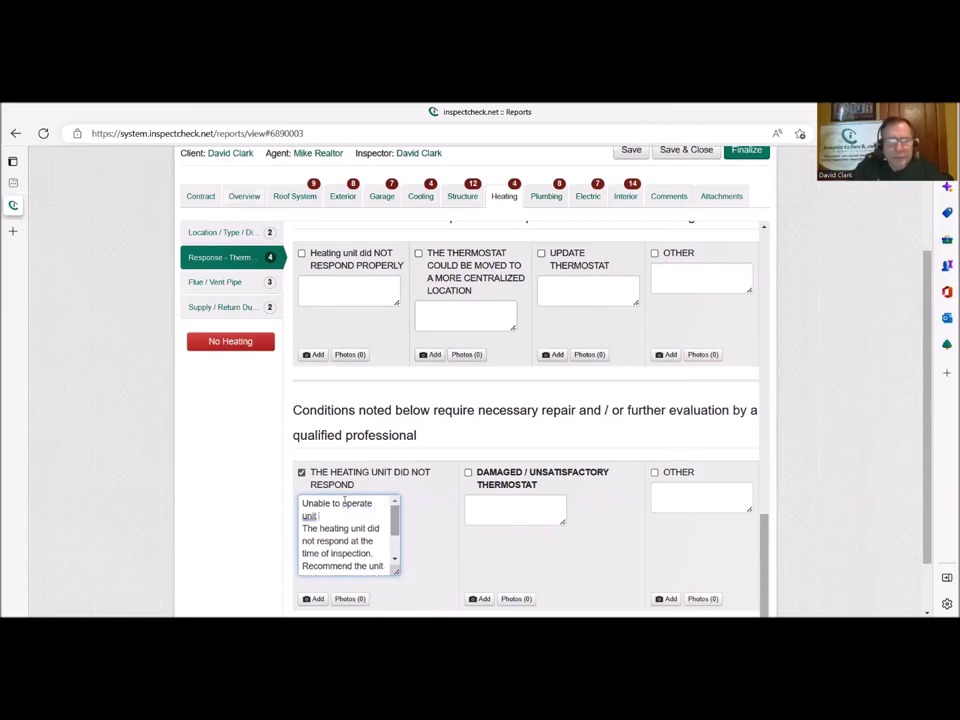
pyautogui.write('due to lo')
pyautogui.press('Tab')
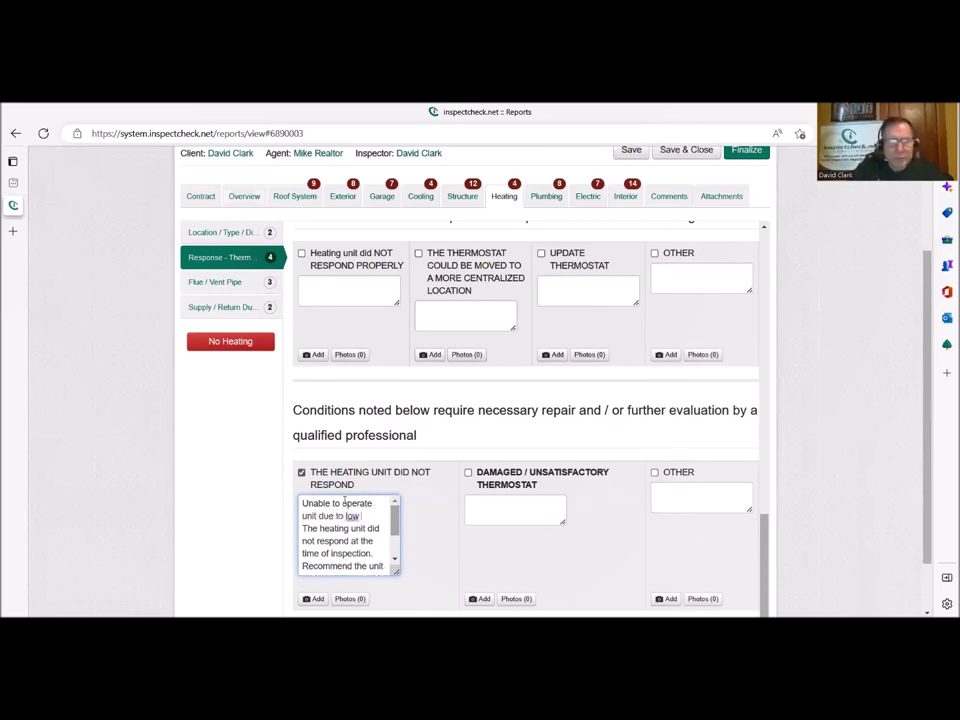
pyautogui.write('wal')
pyautogui.press('Tab')
pyautogui.write('le')
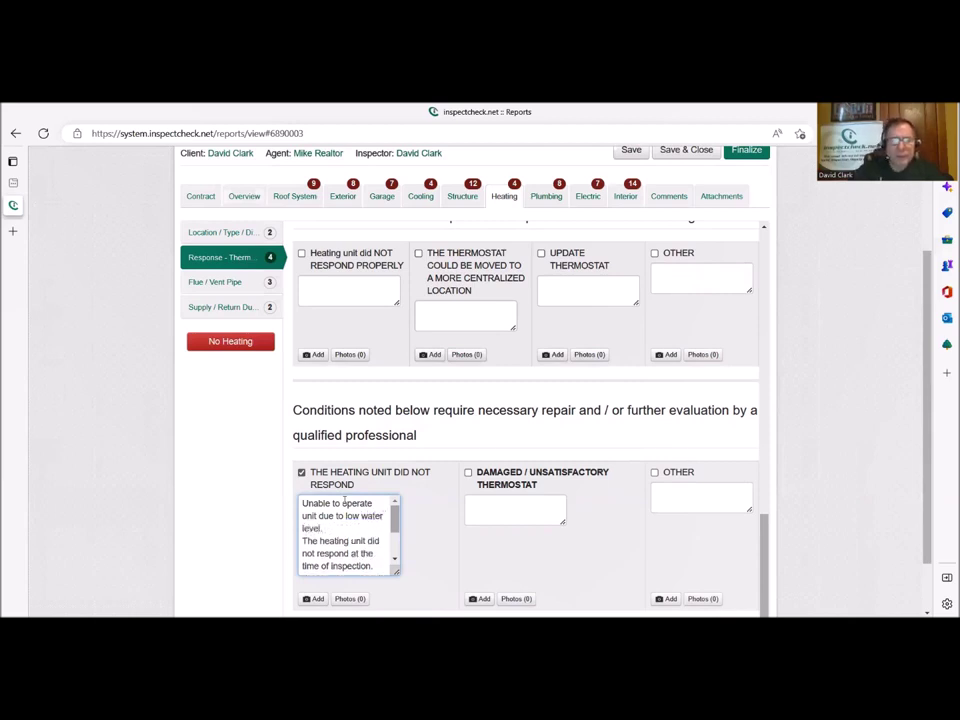
# Read through the full comment under THE HEATING UNIT DID NOT RESPOND, including its recommendation, and return to its beginning
pyautogui.click(395, 562)
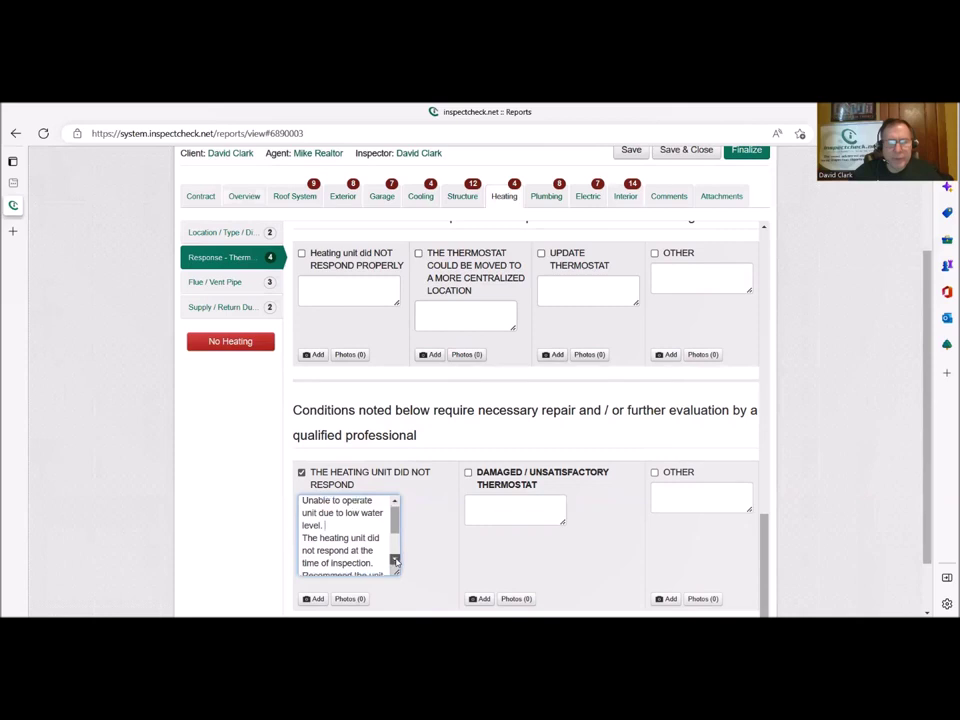
pyautogui.click(395, 562)
pyautogui.click(395, 562)
pyautogui.click(395, 562)
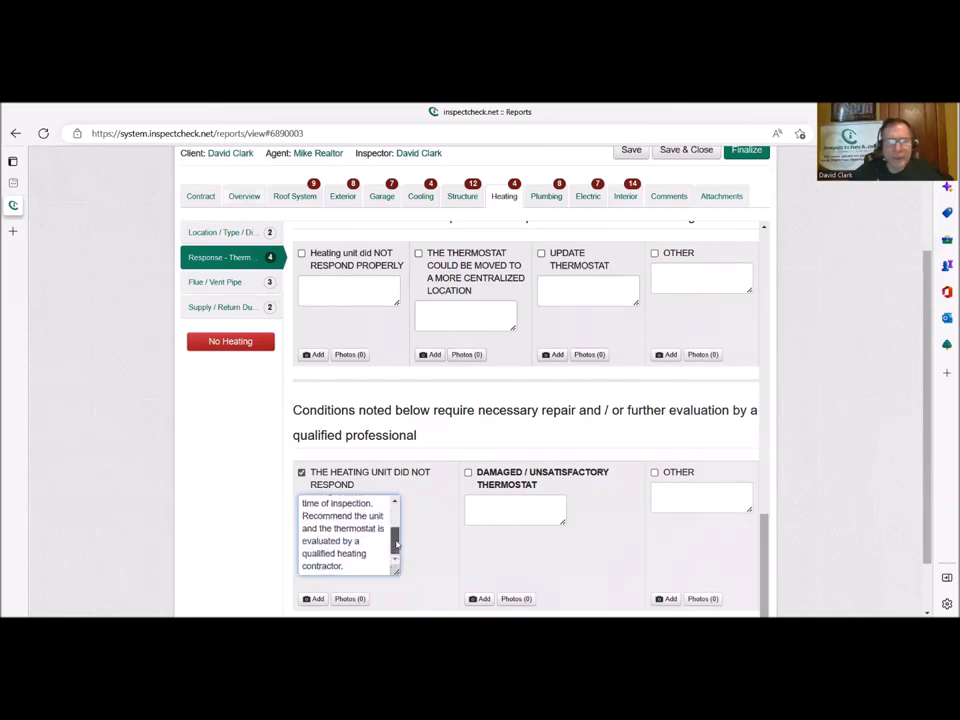
pyautogui.moveTo(394, 542); pyautogui.dragTo(395, 510)
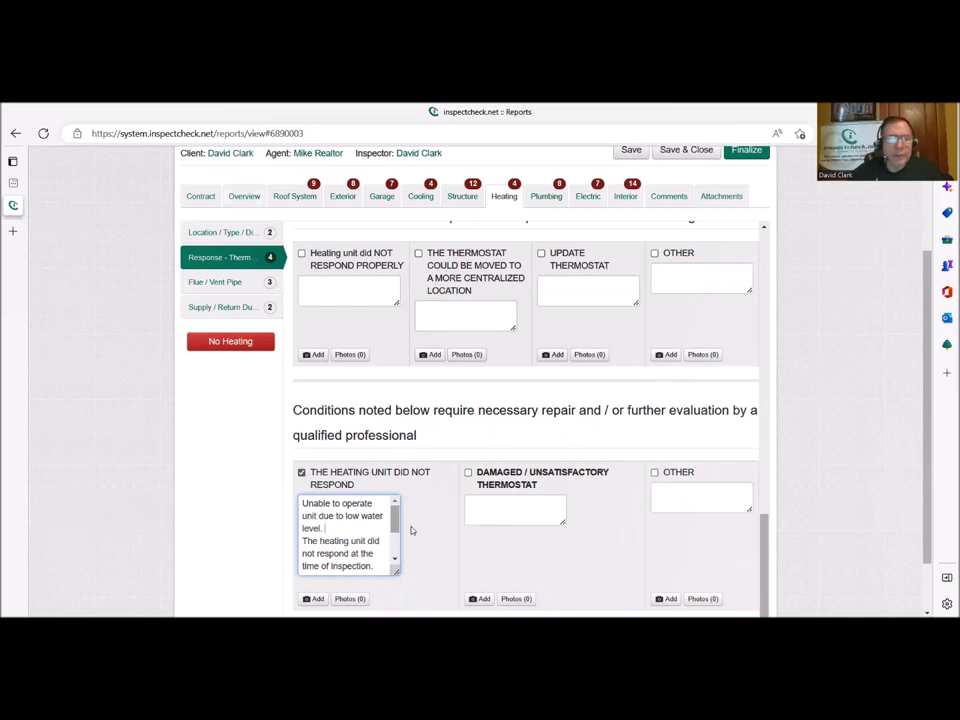
# Review the Flue / Vent Pipe section and the conditions listed under Supply / Return Ducts / Pipes, including the asbestos testing recommendation
pyautogui.click(216, 282)
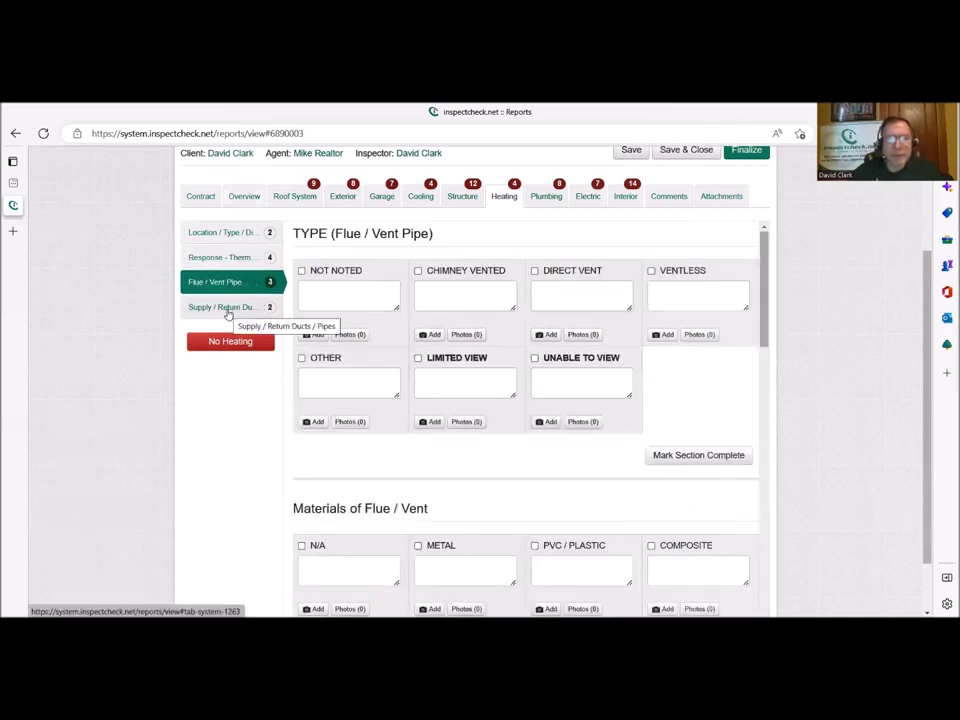
pyautogui.click(228, 312)
pyautogui.scroll(-8, 516, 518)
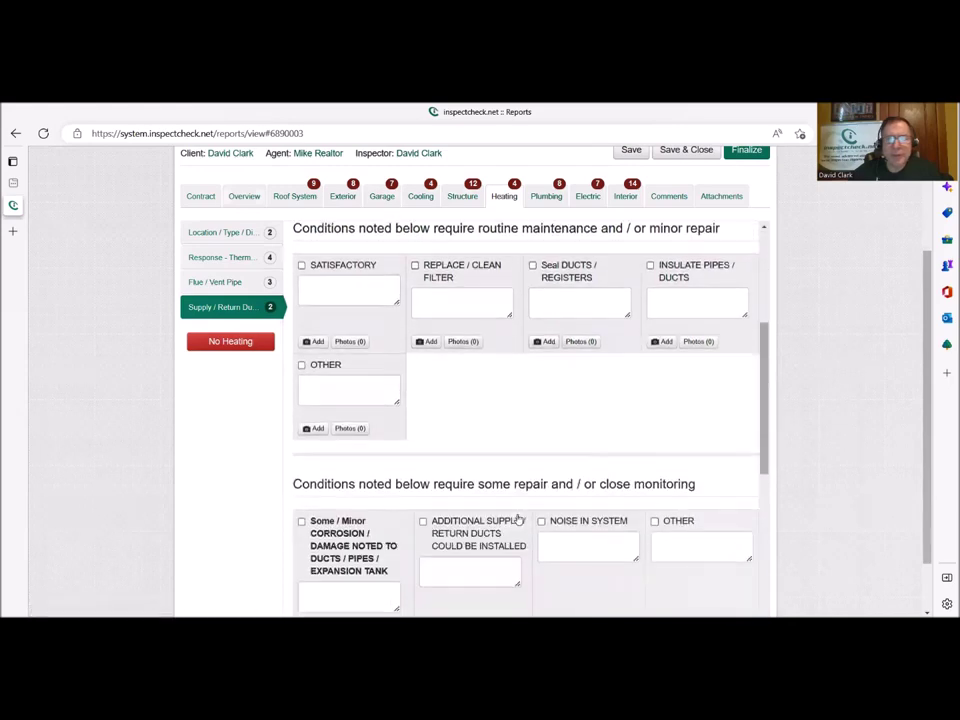
pyautogui.scroll(-3, 514, 517)
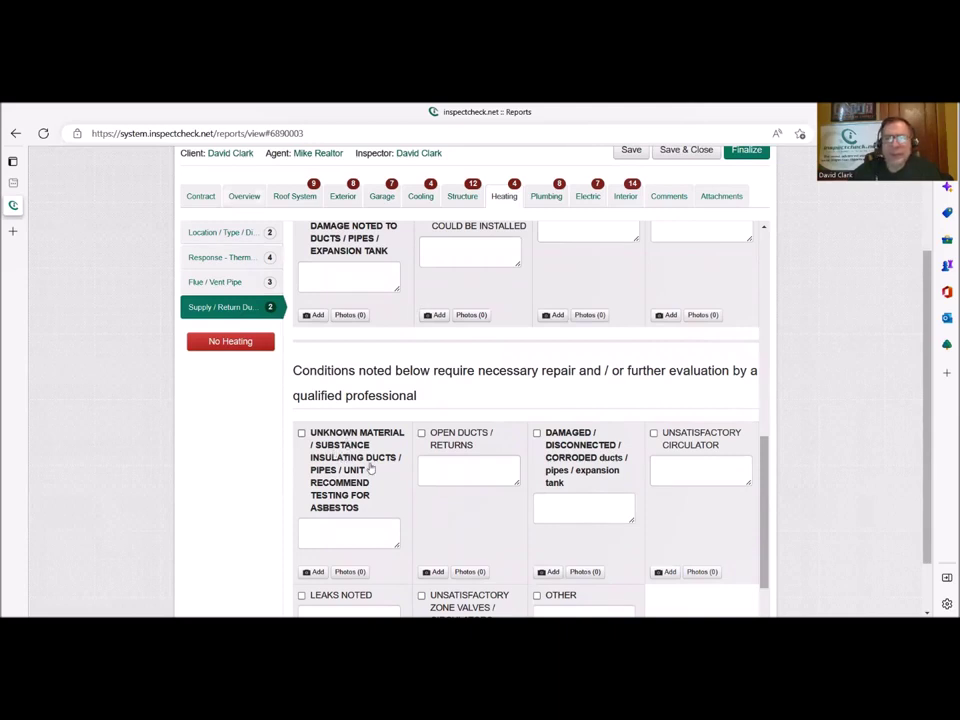
pyautogui.scroll(3, 370, 464)
pyautogui.scroll(10, 370, 464)
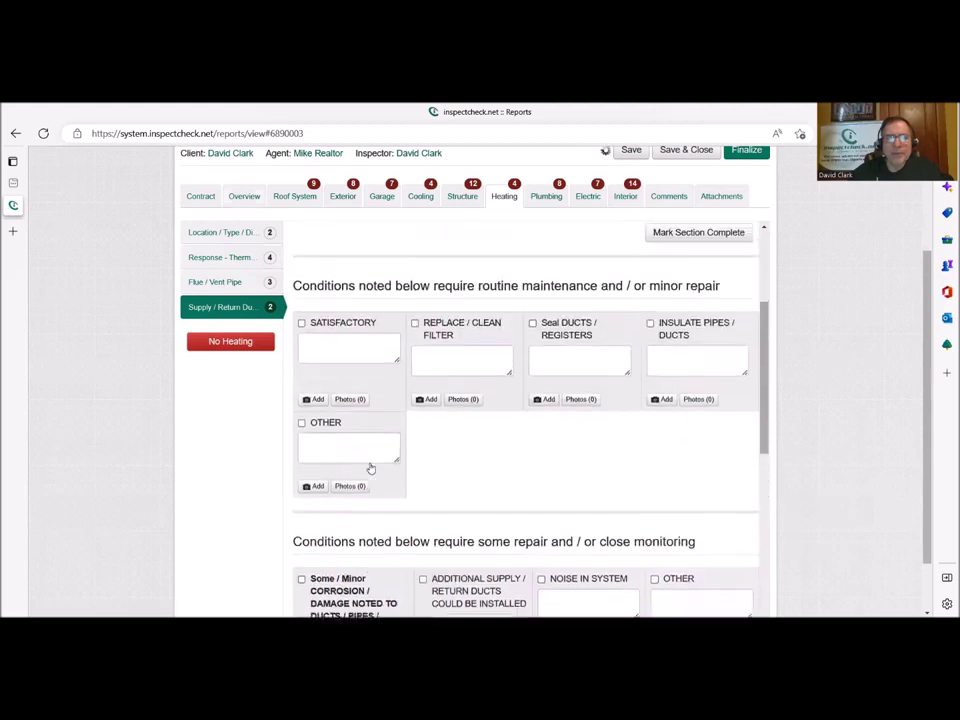